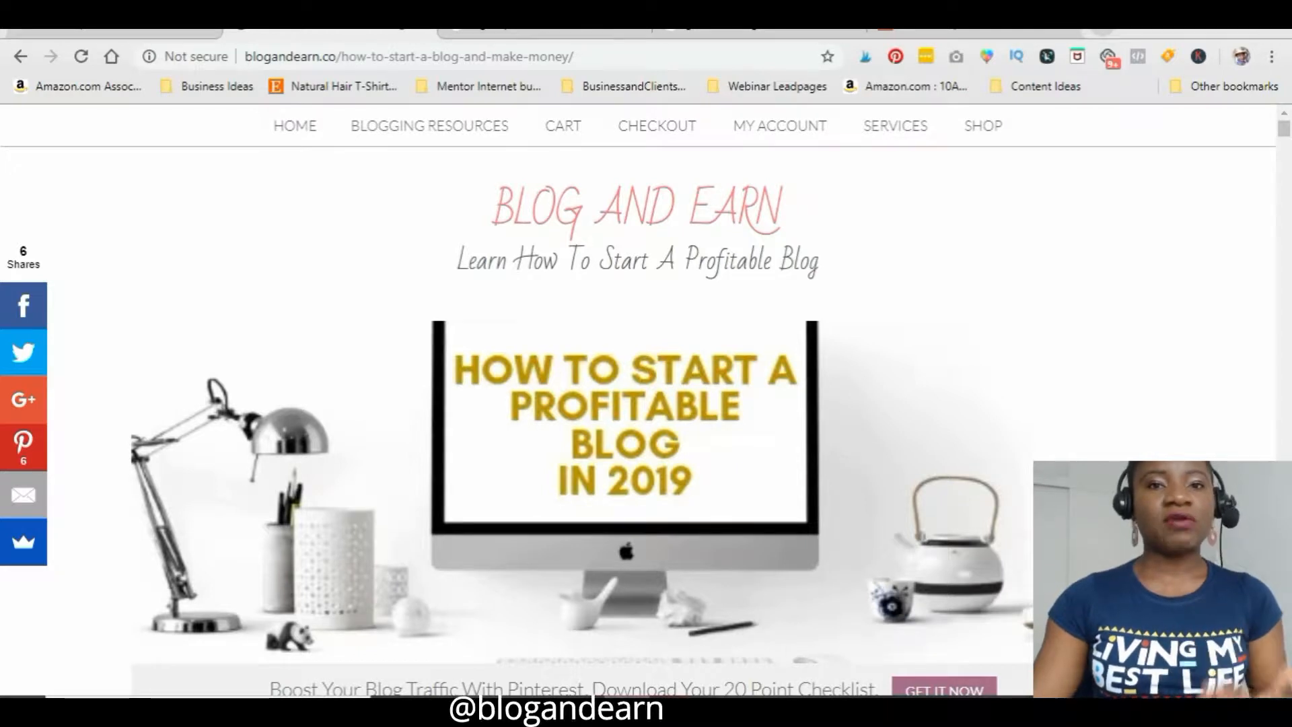
- Find the G Suite section of the blog article and open its G Suite account link in a separate tab
left_click_drag(1282, 248, 1283, 412)
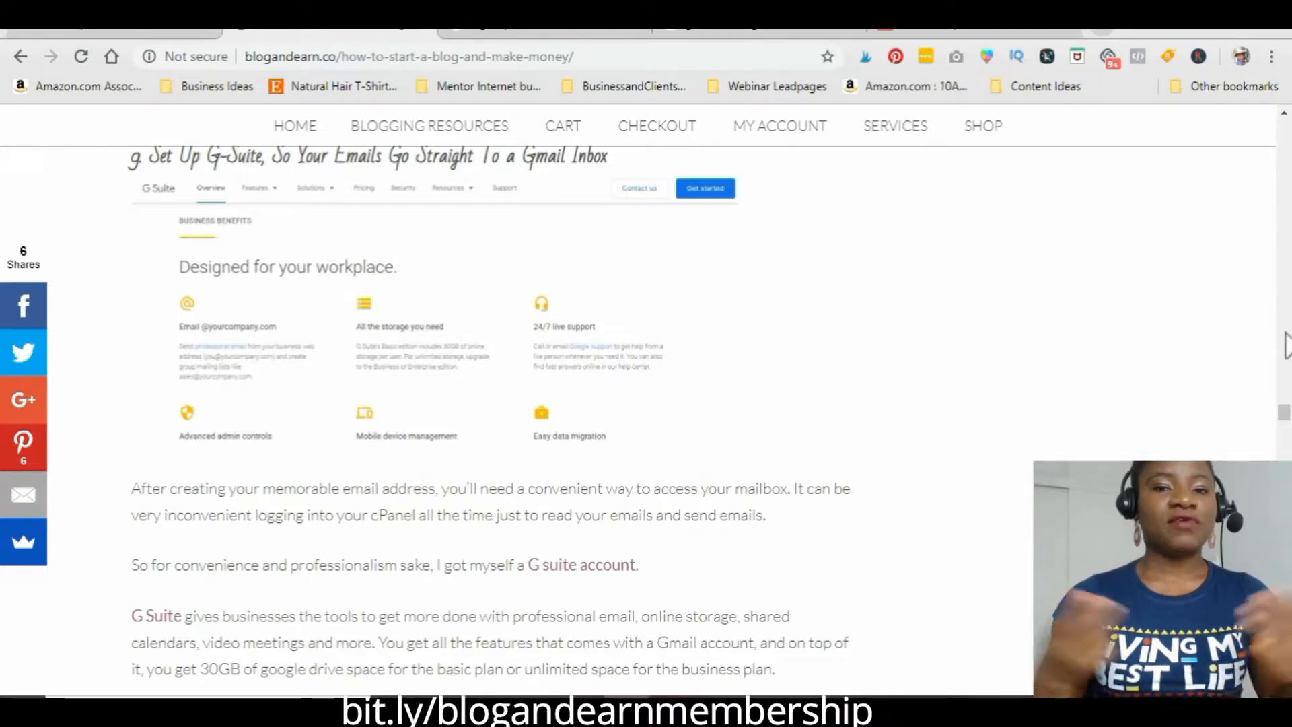
right_click(576, 564)
left_click(688, 361)
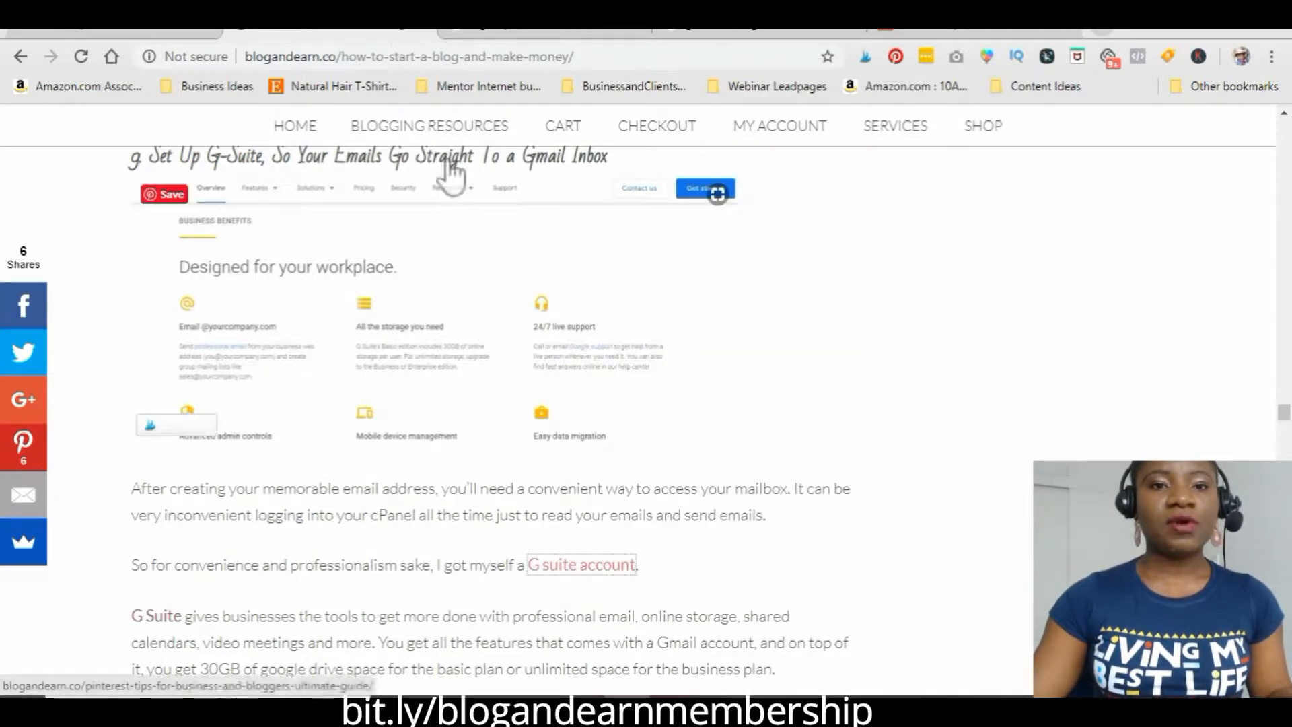
left_click(486, 38)
scroll(1008, 169, "down", 6)
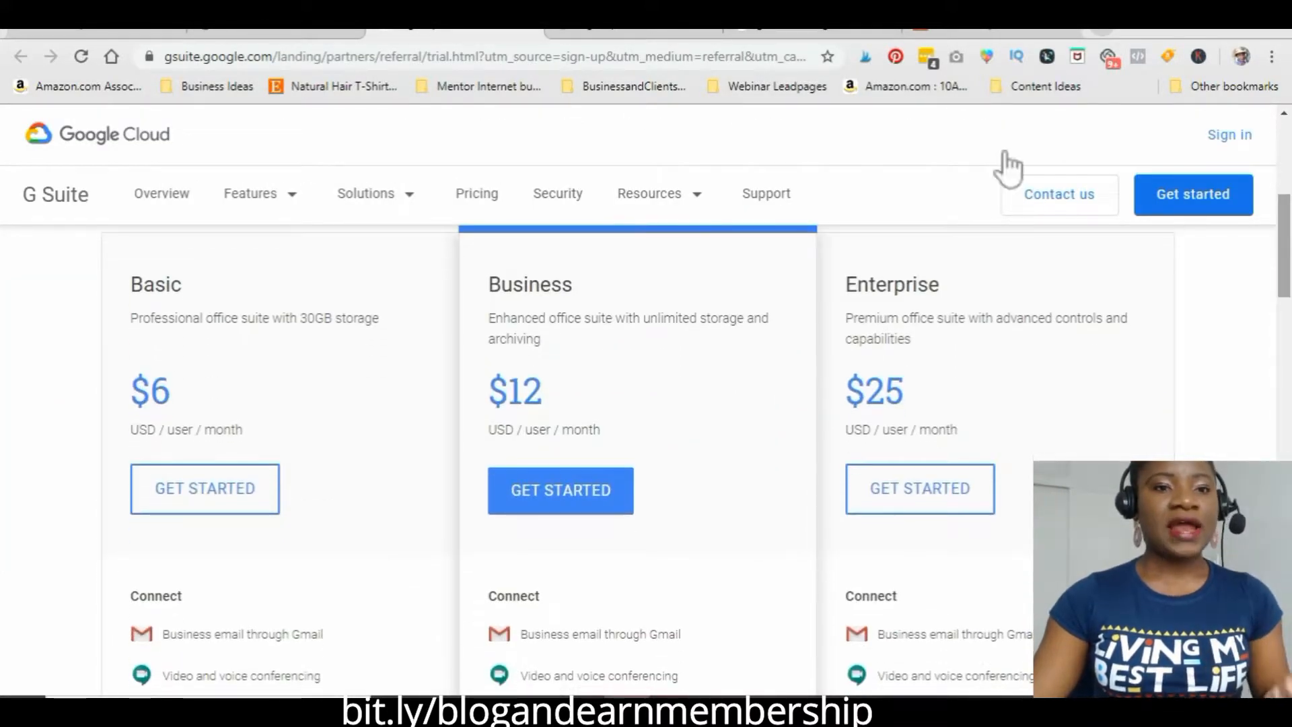
- Read the blog article's G Suite storage benefits, free trial offer and promo code details
left_click(300, 37)
scroll(470, 475, "down", 4)
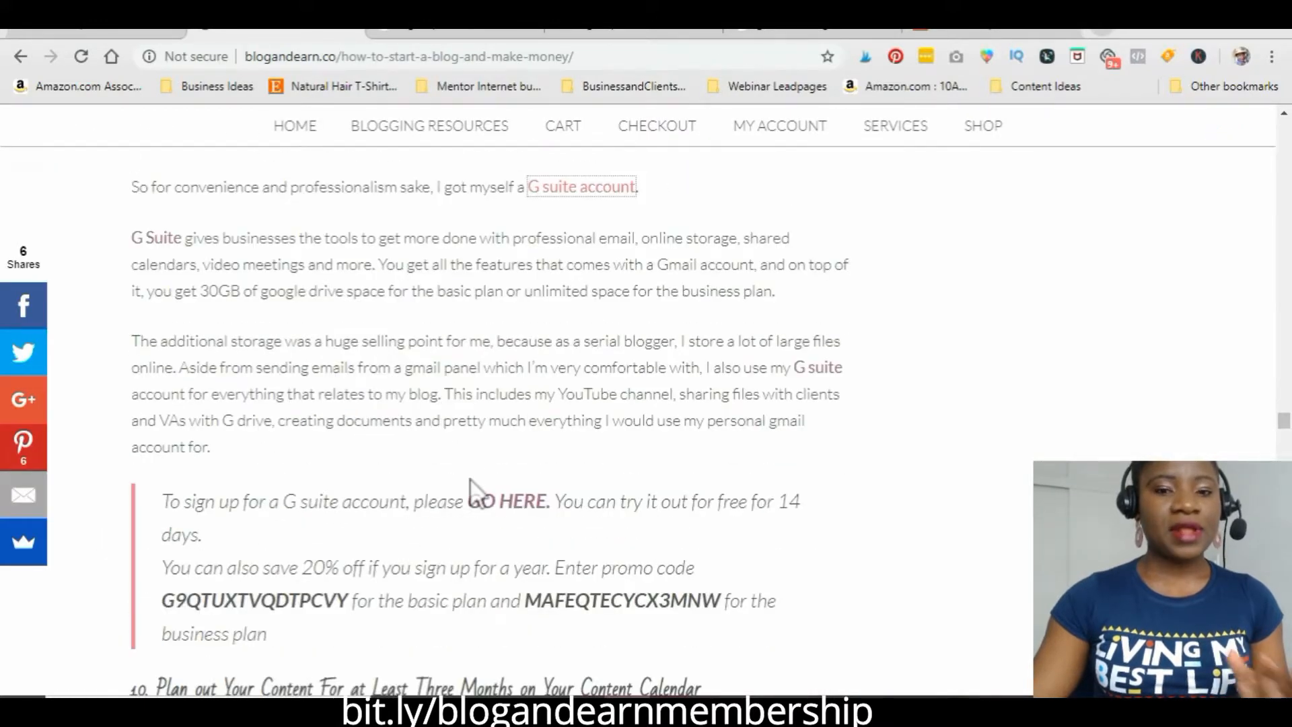
scroll(469, 478, "down", 1)
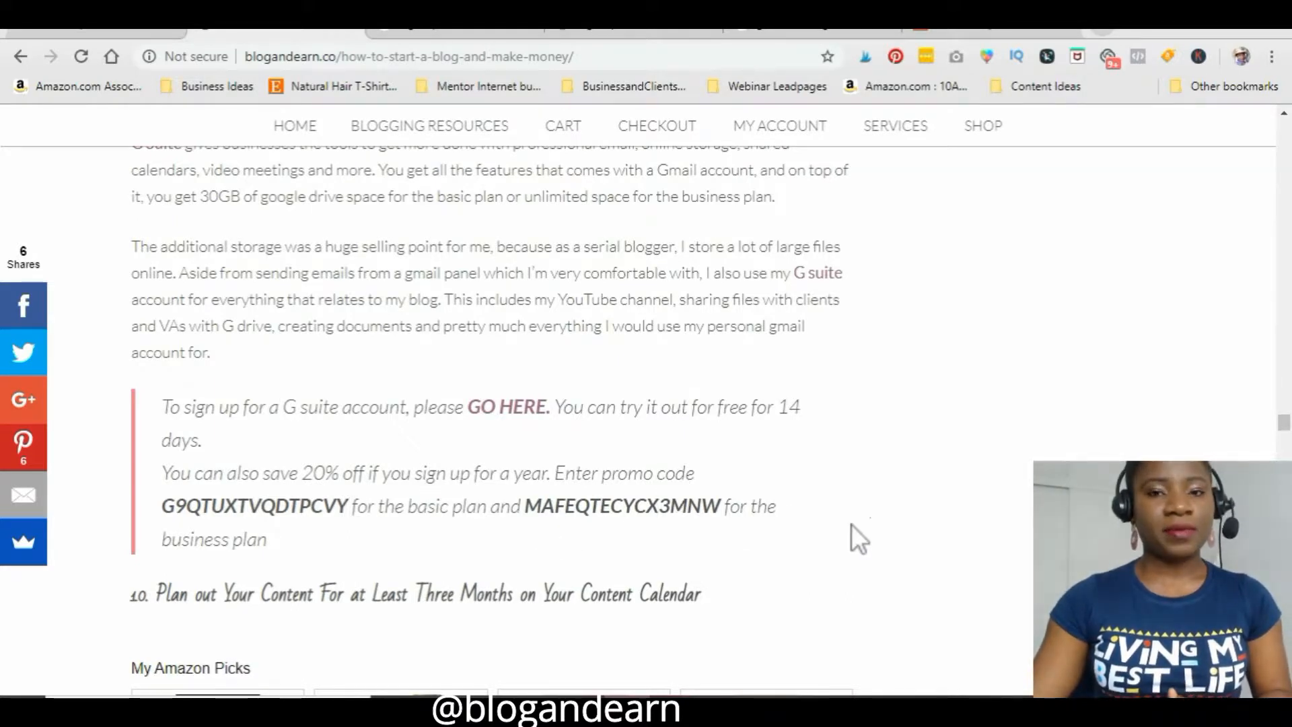
- Compare the prices and the Connect, Create, Access and Control features of the G Suite Basic, Business and Enterprise plans
left_click(426, 31)
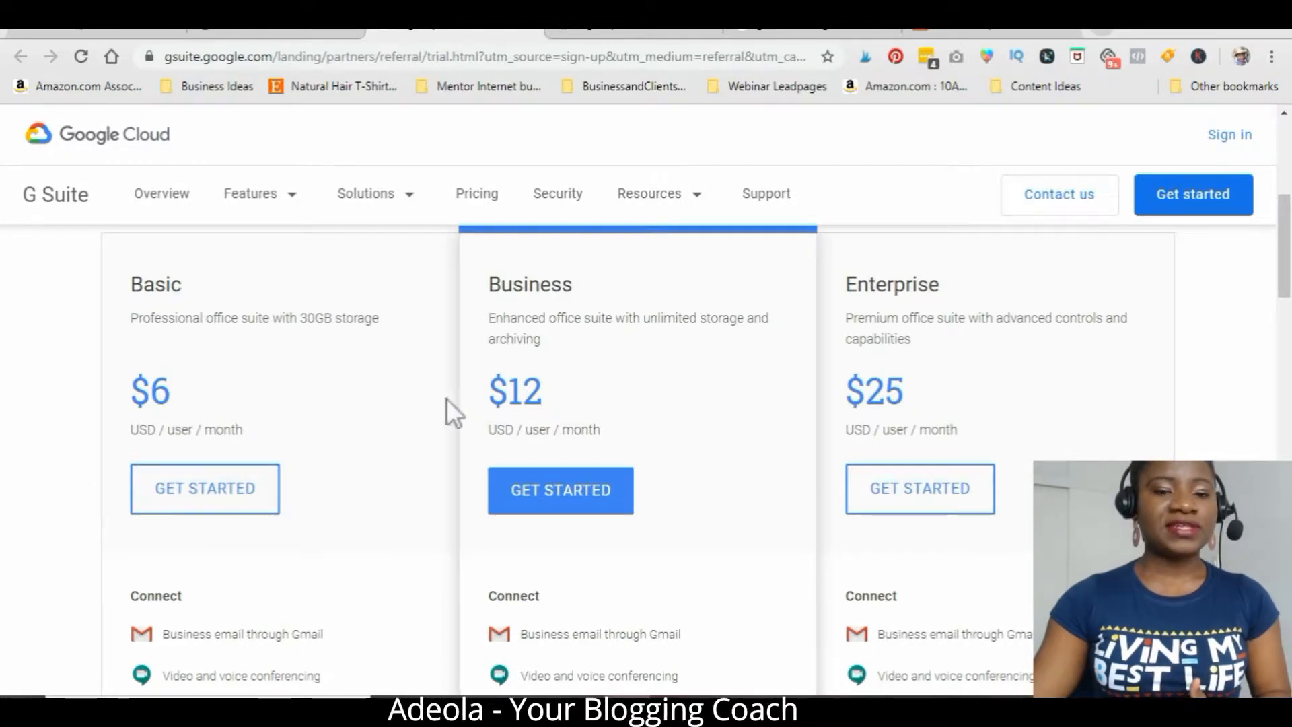
scroll(462, 411, "down", 1)
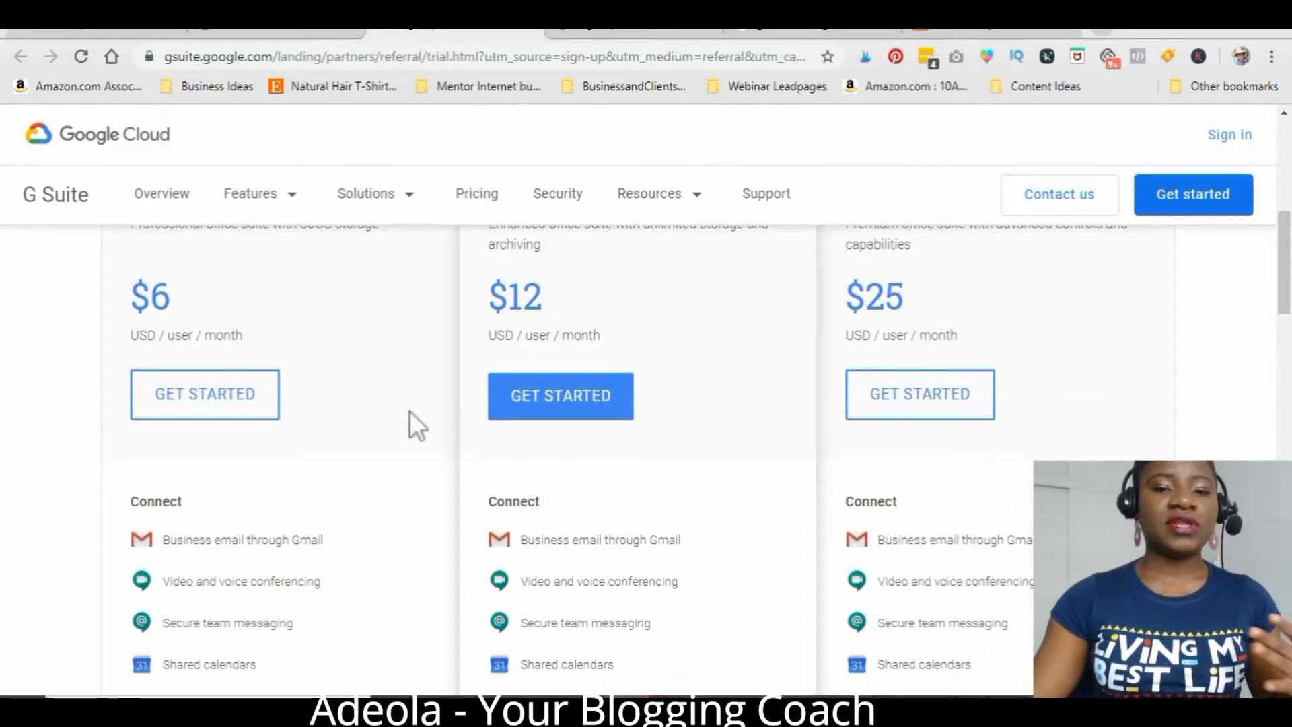
scroll(412, 394, "up", 1)
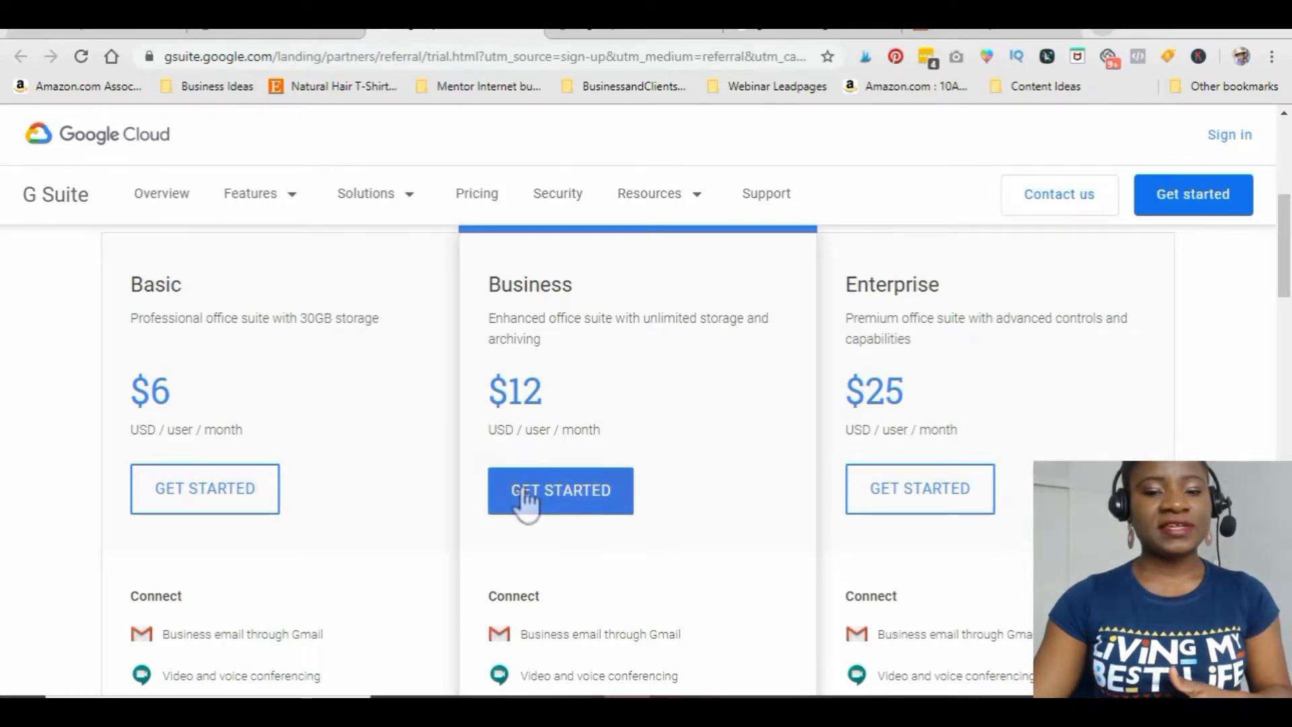
scroll(522, 502, "down", 4)
scroll(534, 482, "down", 5)
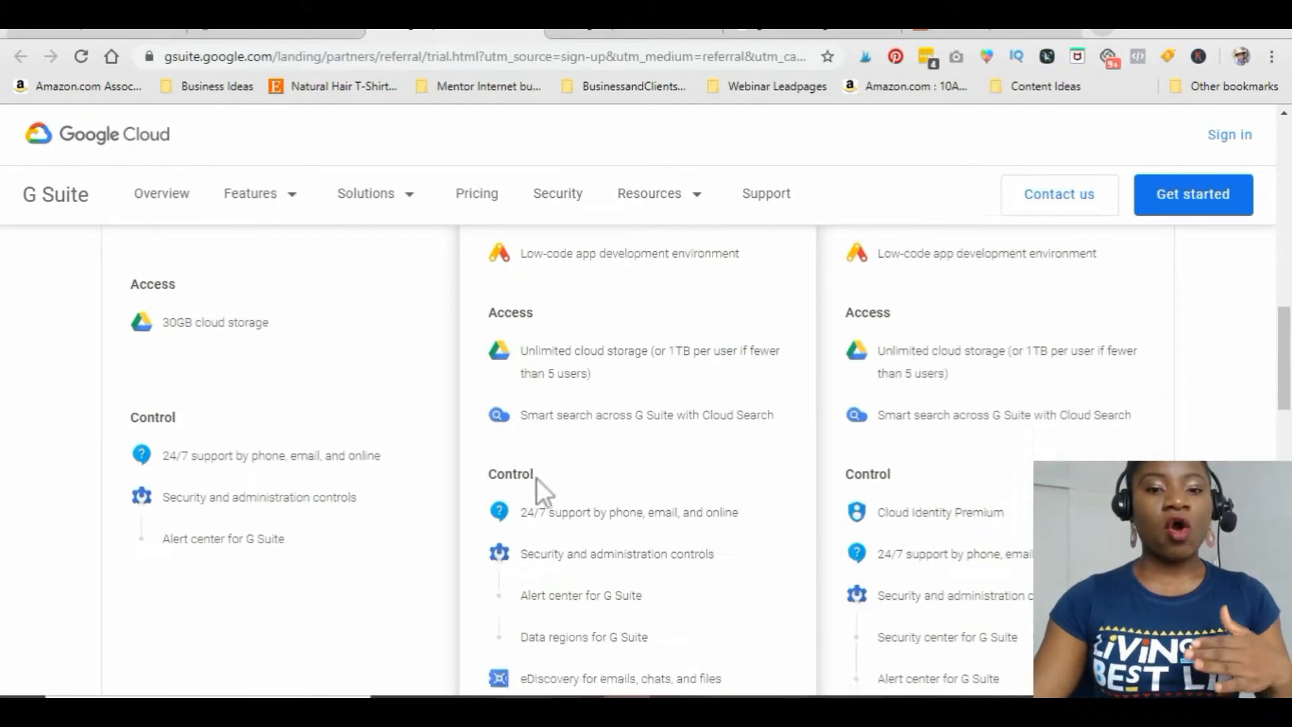
scroll(542, 445, "up", 1)
mouse_move(565, 433)
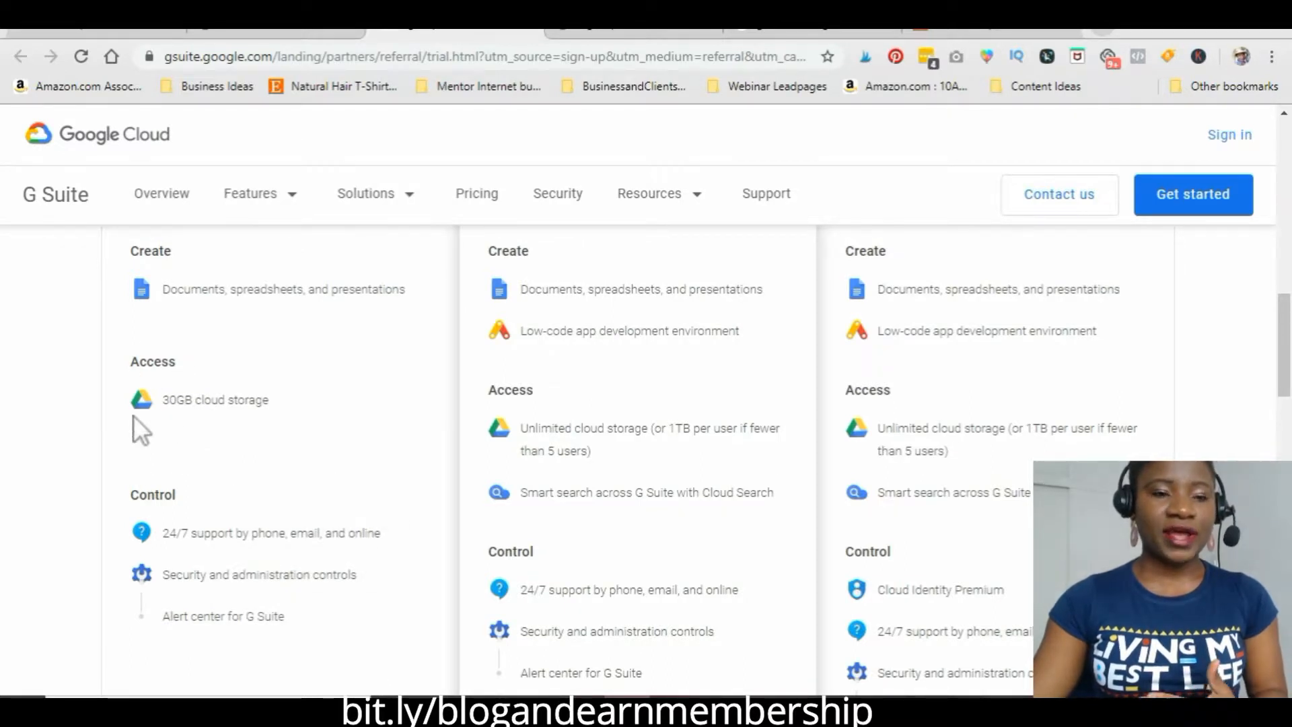
mouse_move(111, 392)
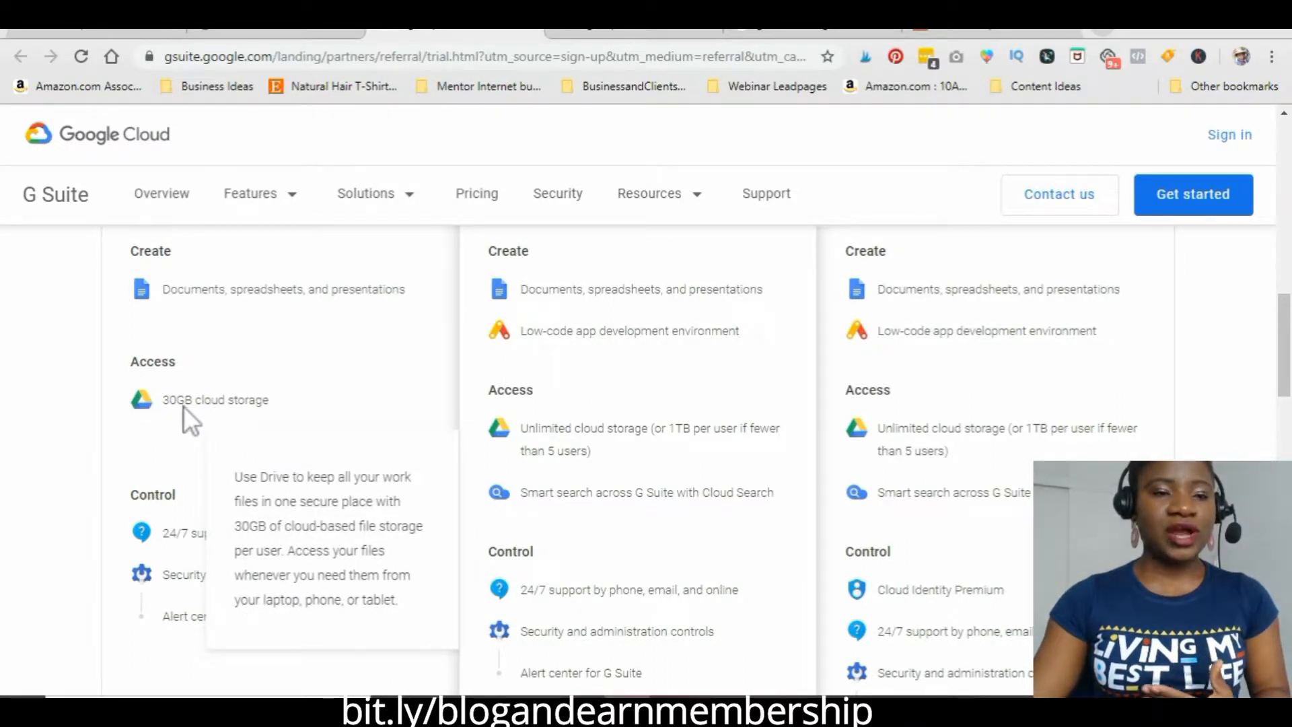
scroll(191, 410, "up", 4)
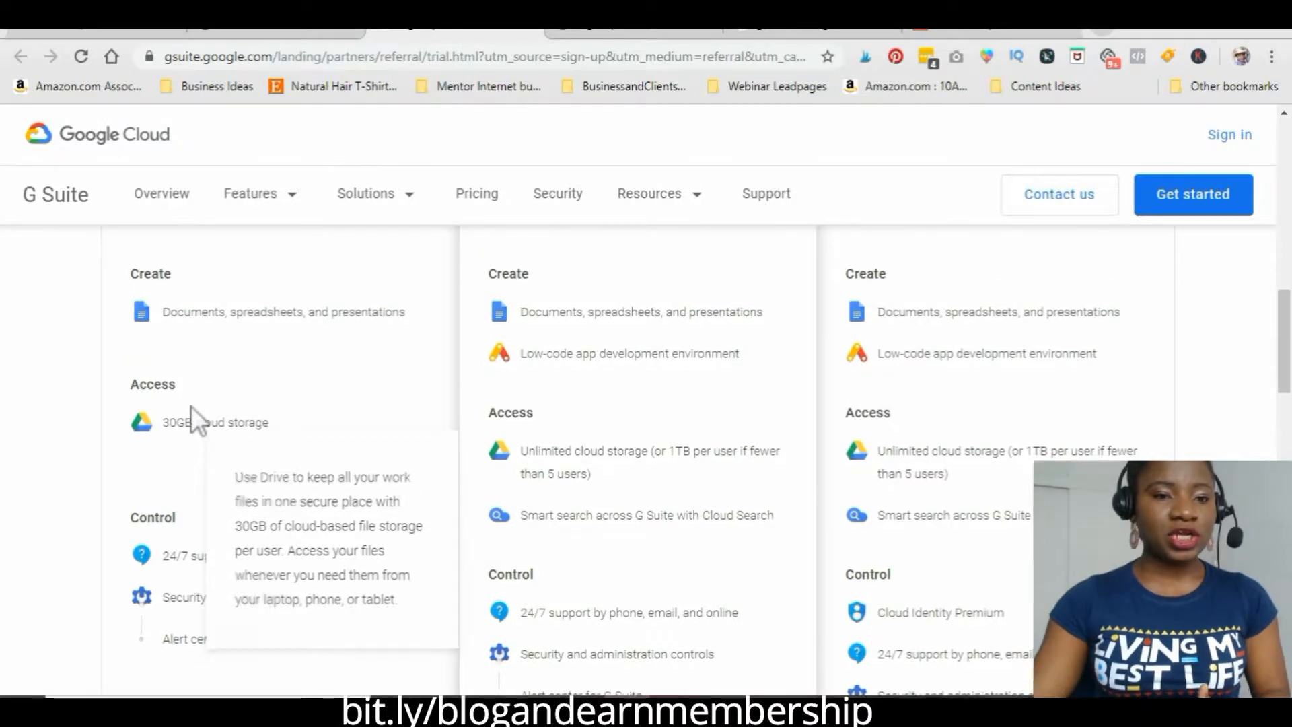
mouse_move(138, 360)
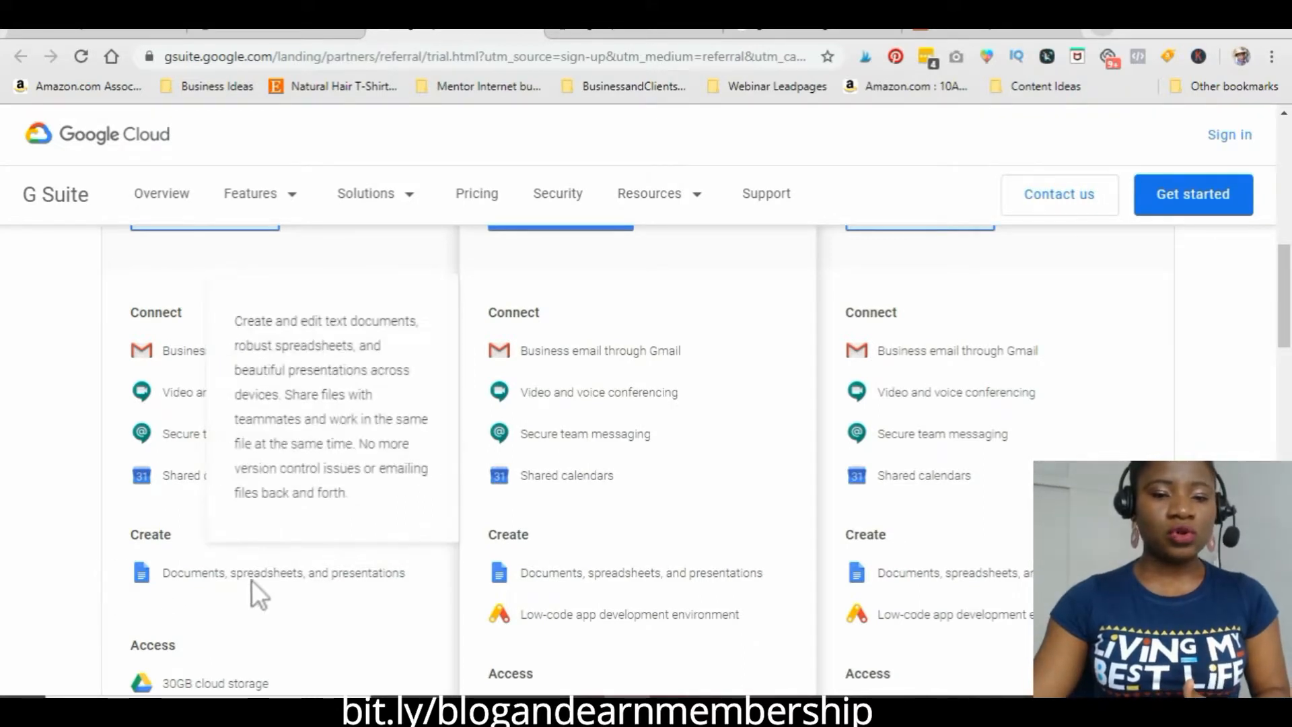
- Start signing up for the Basic plan and enter My Mane Store as the business name
scroll(268, 589, "up", 5)
scroll(247, 539, "down", 1)
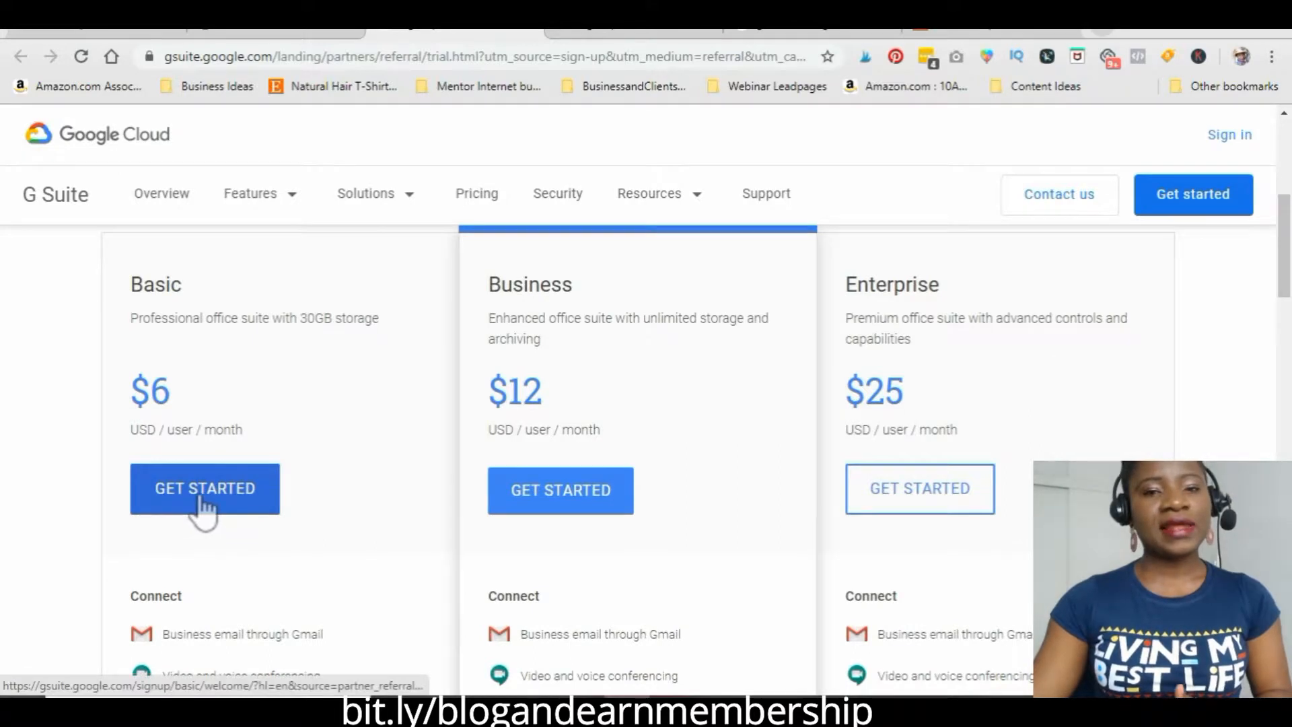
left_click(203, 510)
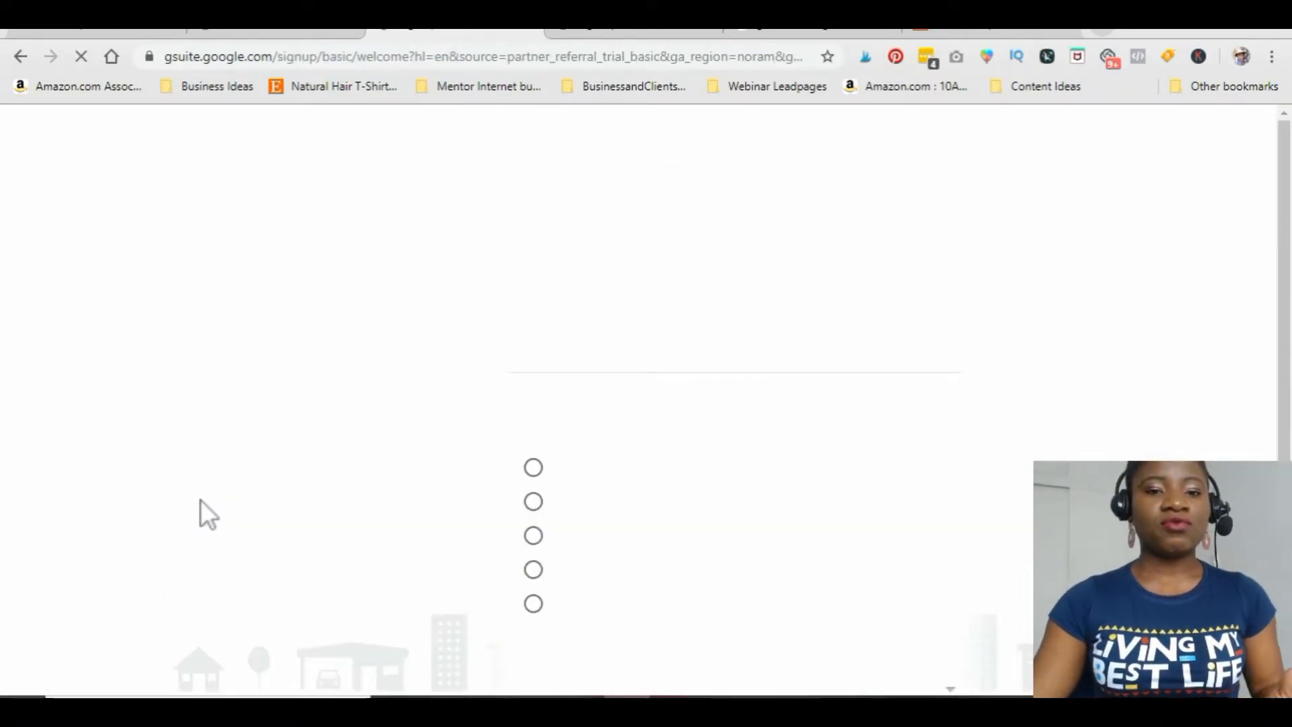
left_click(584, 357)
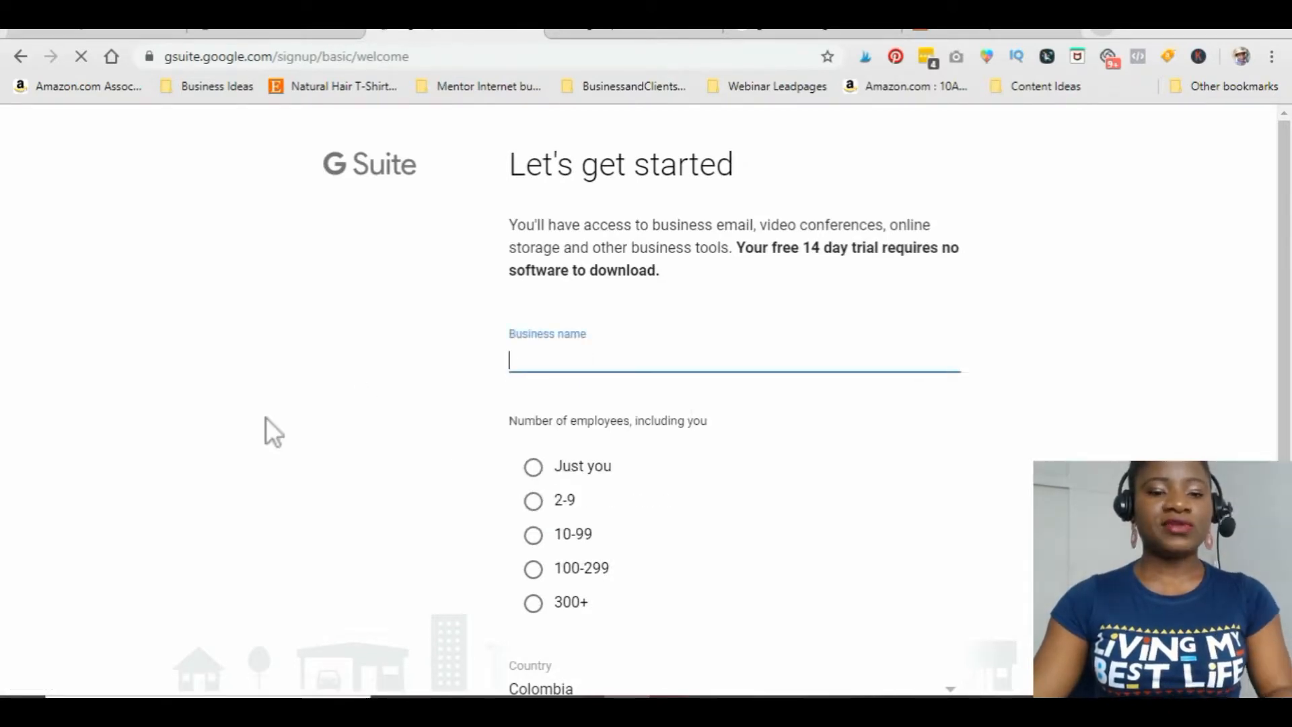
type("M")
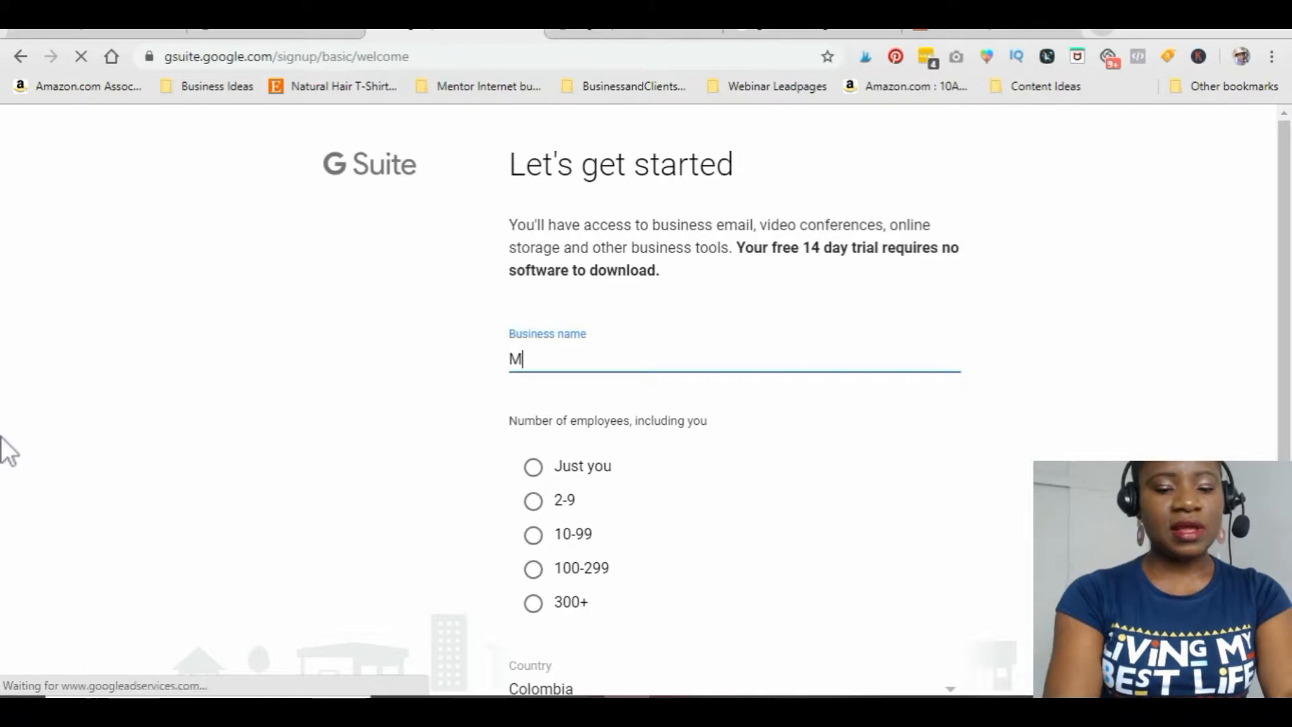
type("y Mane")
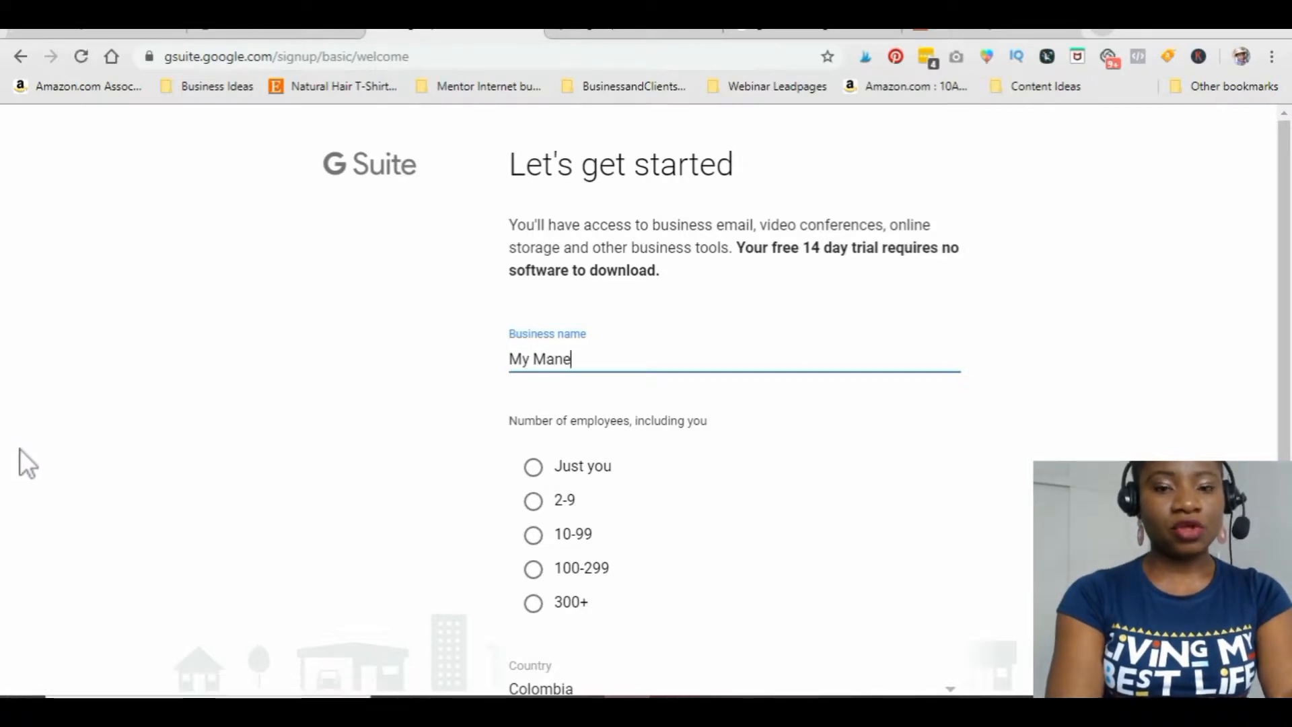
type(" Store")
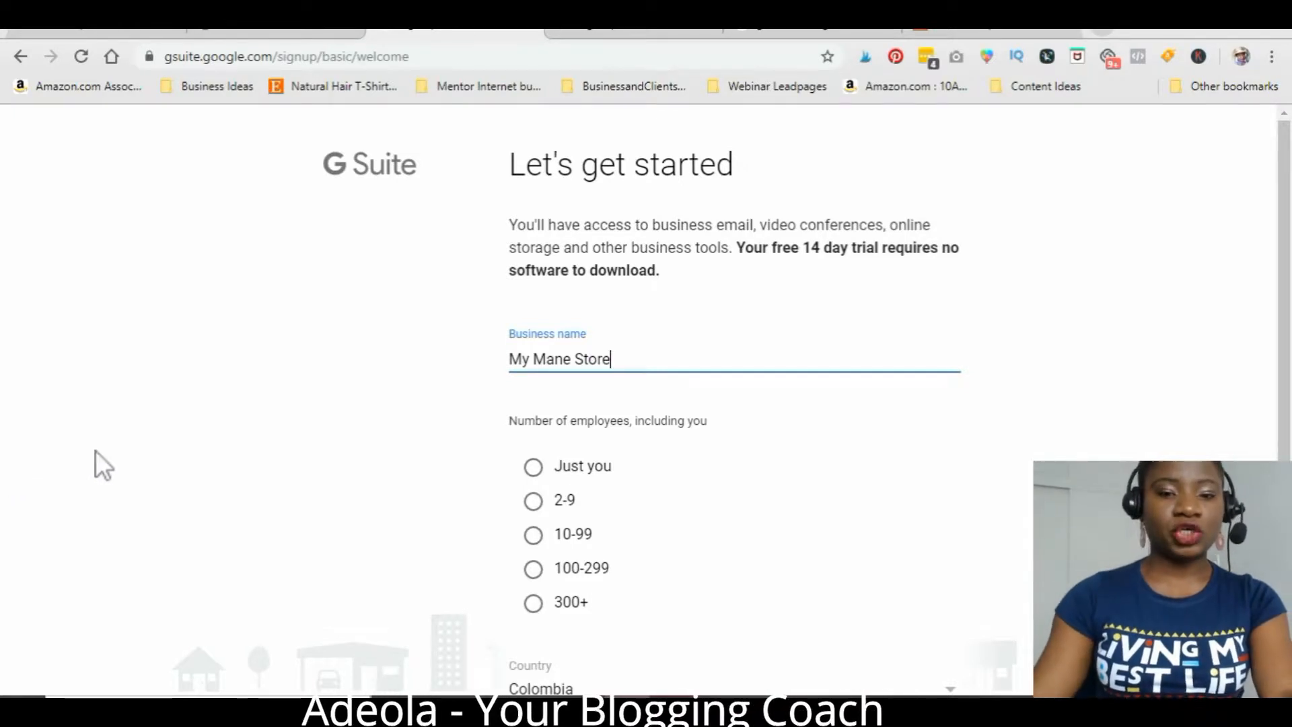
- Set the number of employees to 2-9 and continue to the contact information
double_click(567, 466)
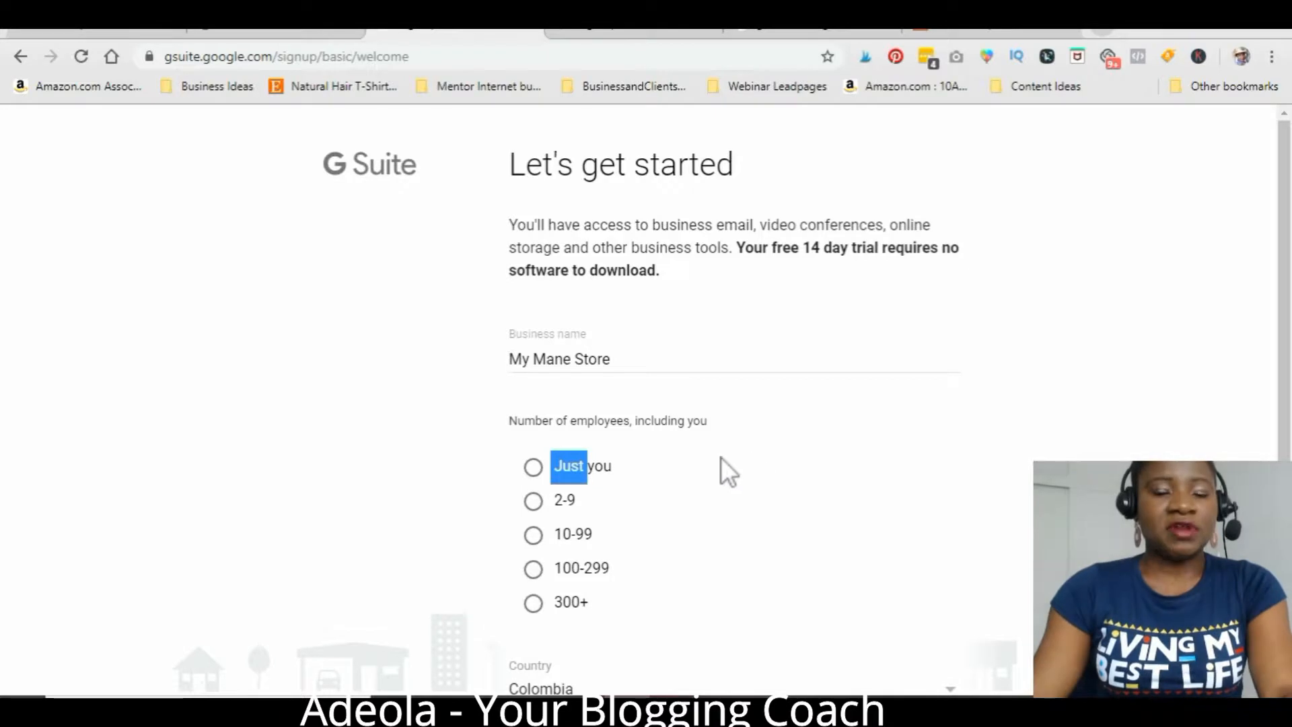
left_click(706, 457)
left_click(543, 503)
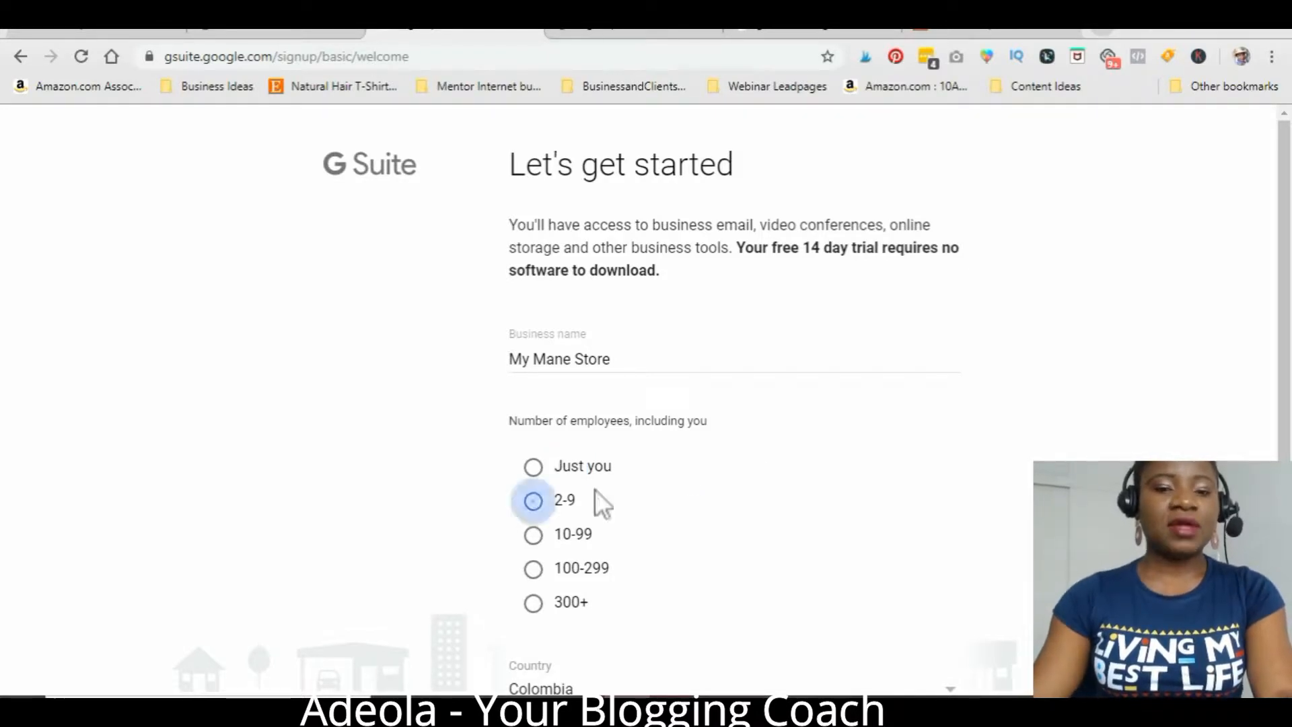
scroll(610, 506, "down", 2)
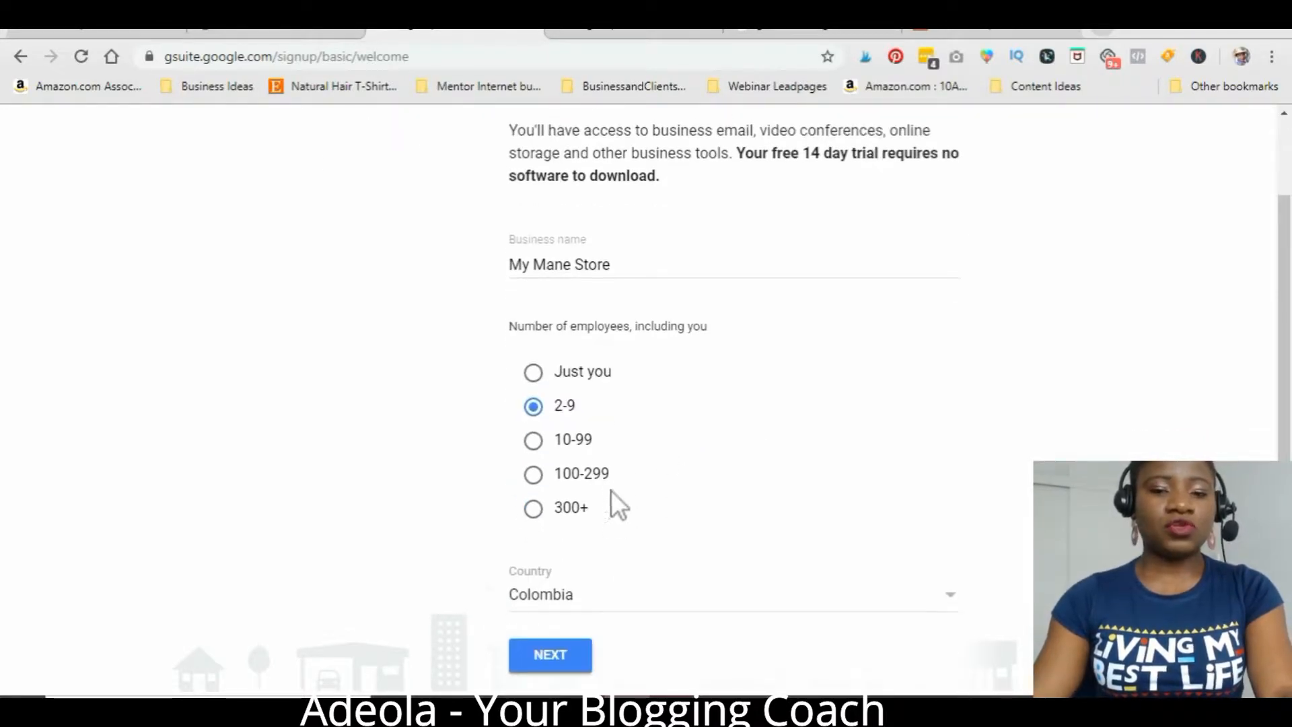
left_click(586, 575)
left_click(1080, 273)
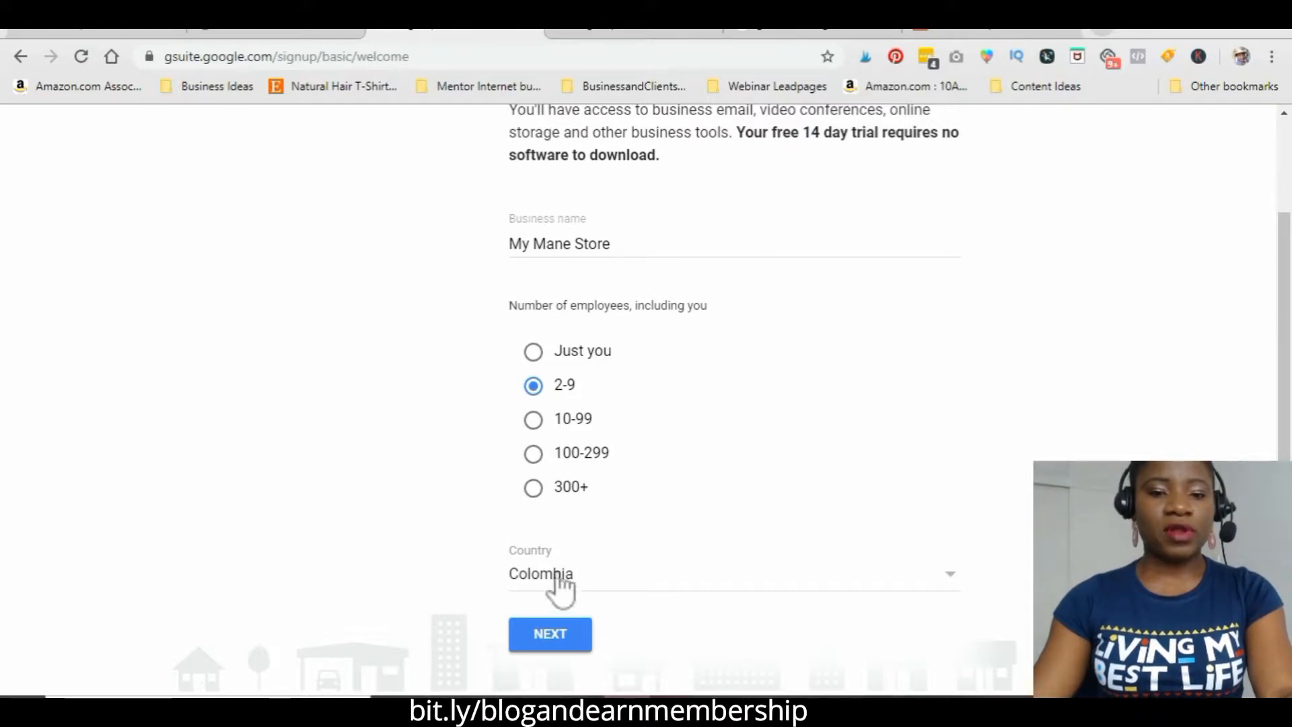
scroll(643, 508, "up", 2)
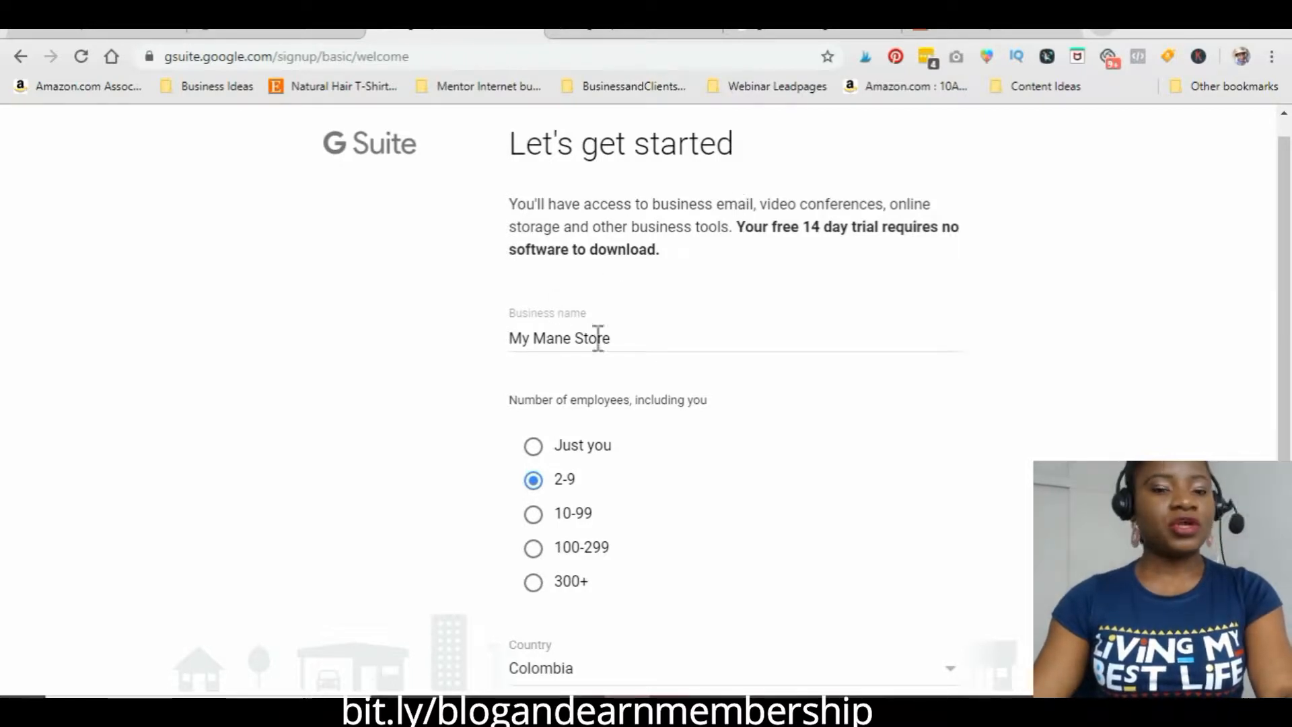
scroll(632, 377, "down", 2)
left_click(549, 636)
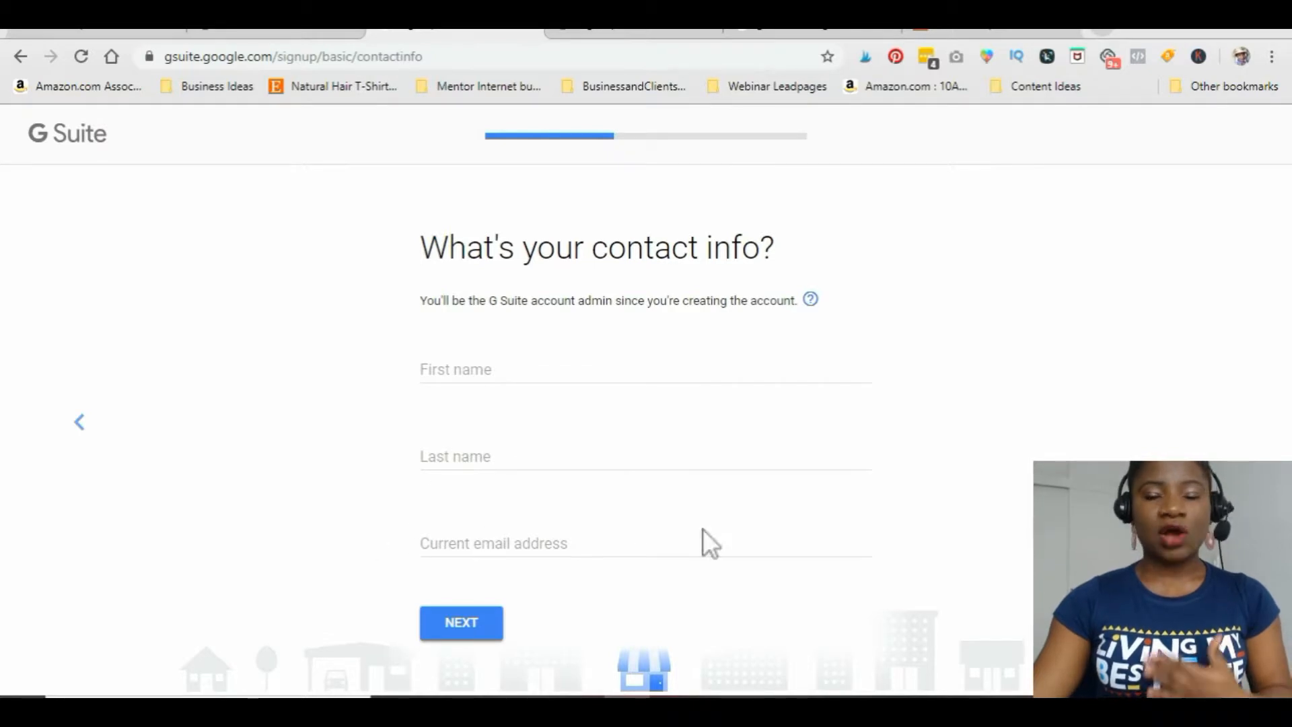
- Fill in the admin's first name, last name and current email address, and state that the business already has a domain
left_click(529, 369)
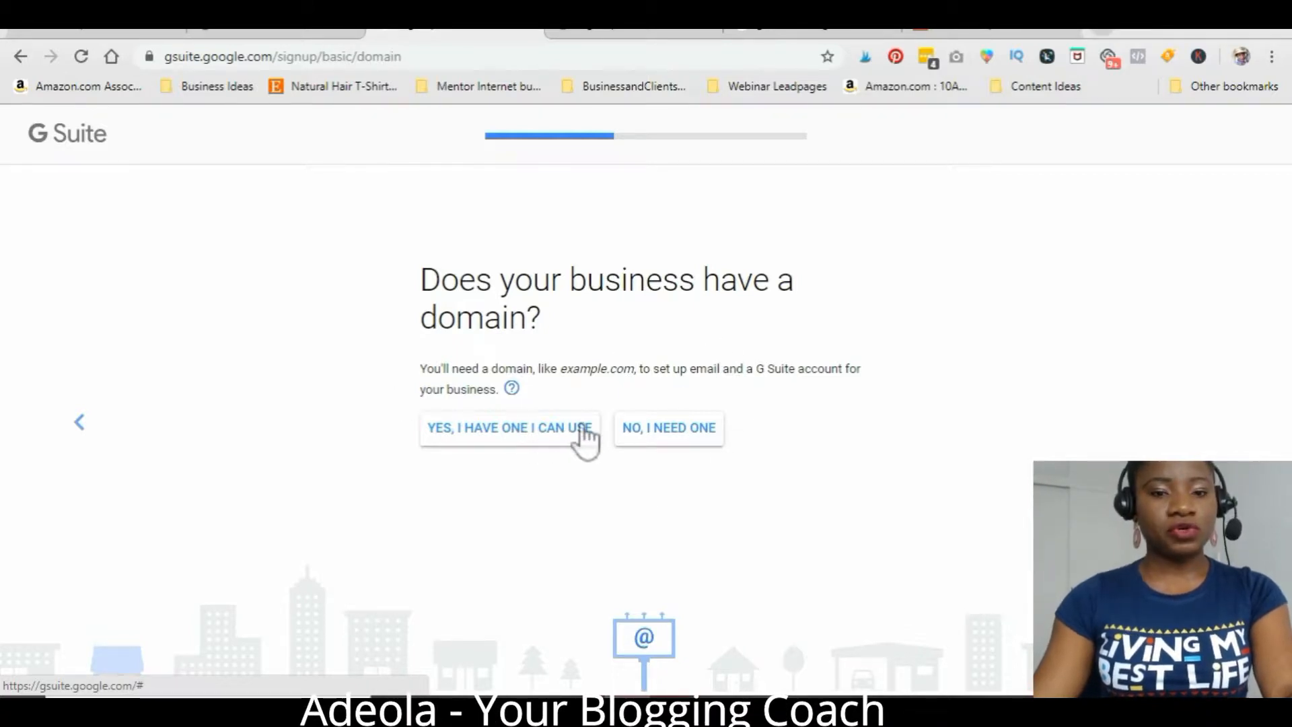
left_click(486, 439)
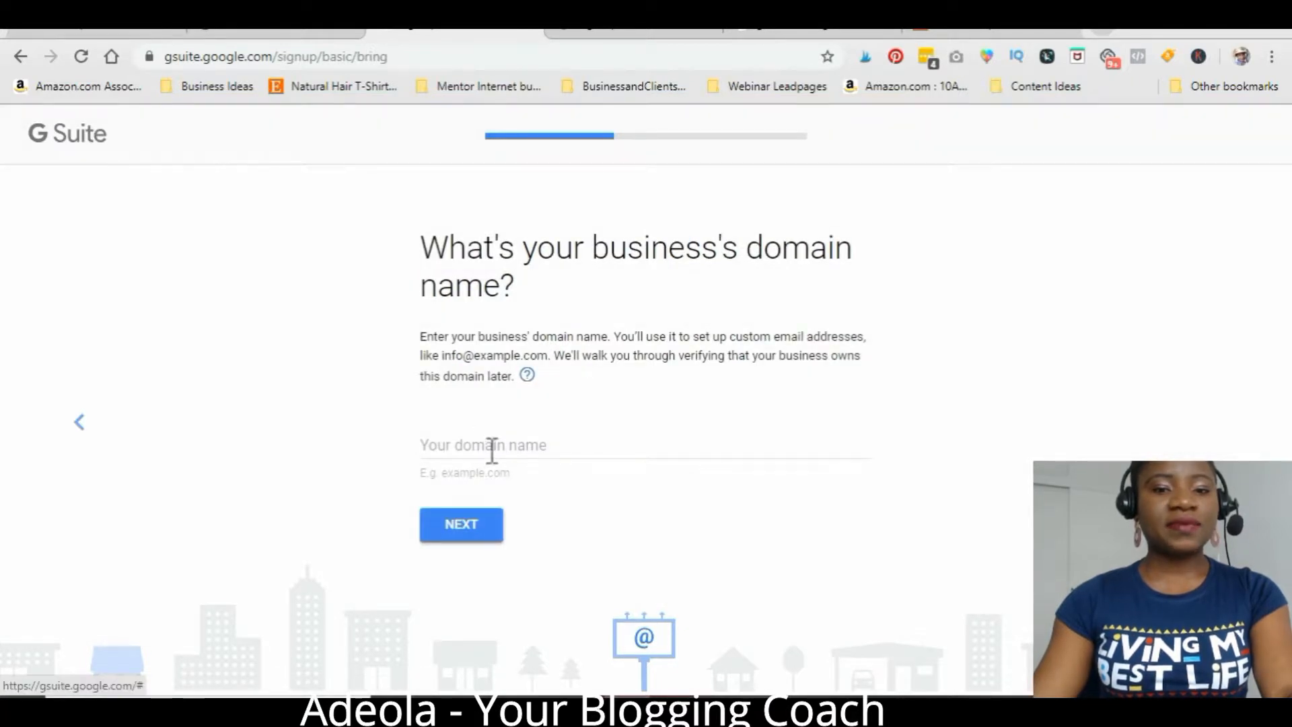
- Confirm mymanestore.com as the business domain for the account and agree to receive Google's tips and offers emails
left_click(491, 448)
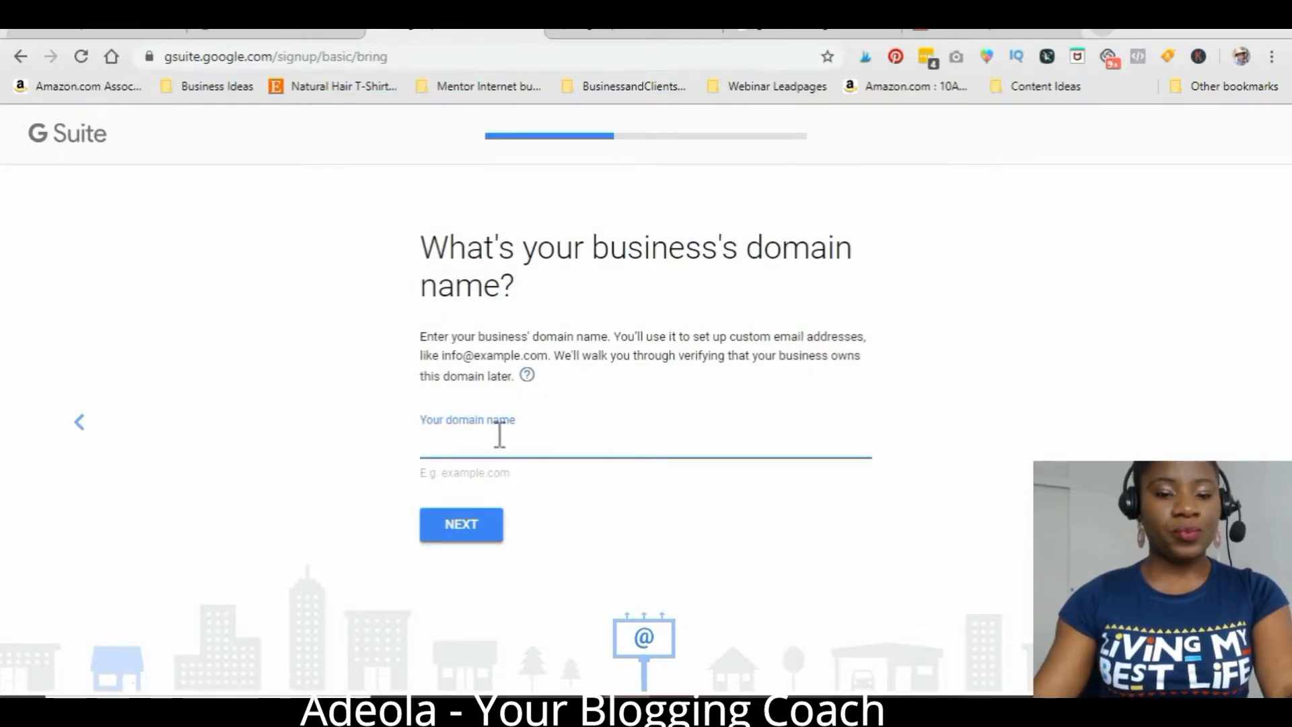
type("mymanestore.com")
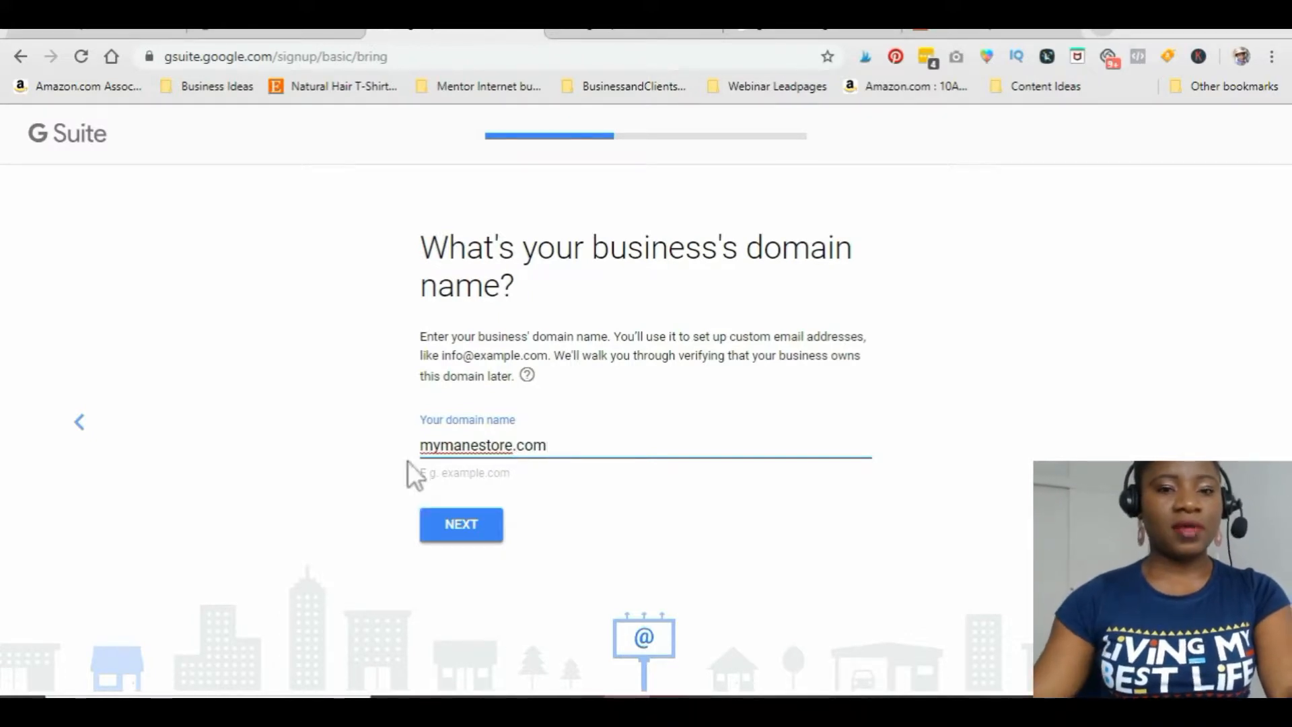
left_click(451, 531)
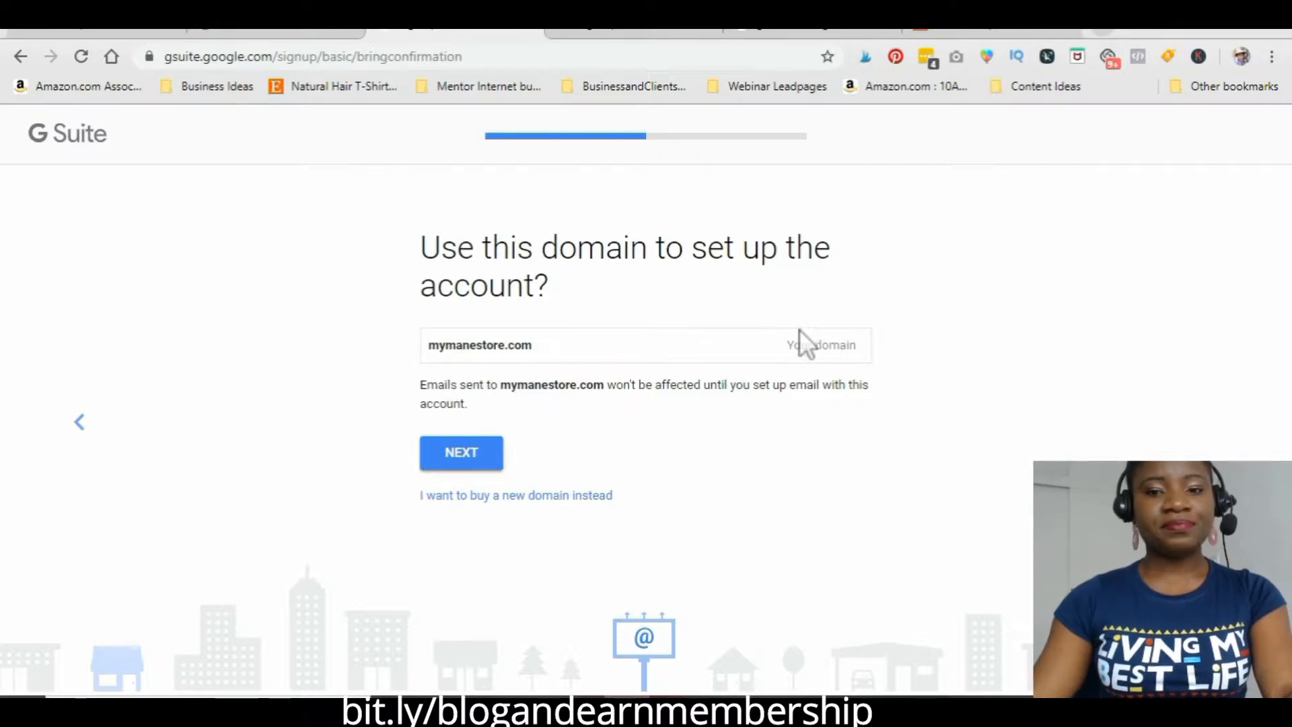
left_click(491, 461)
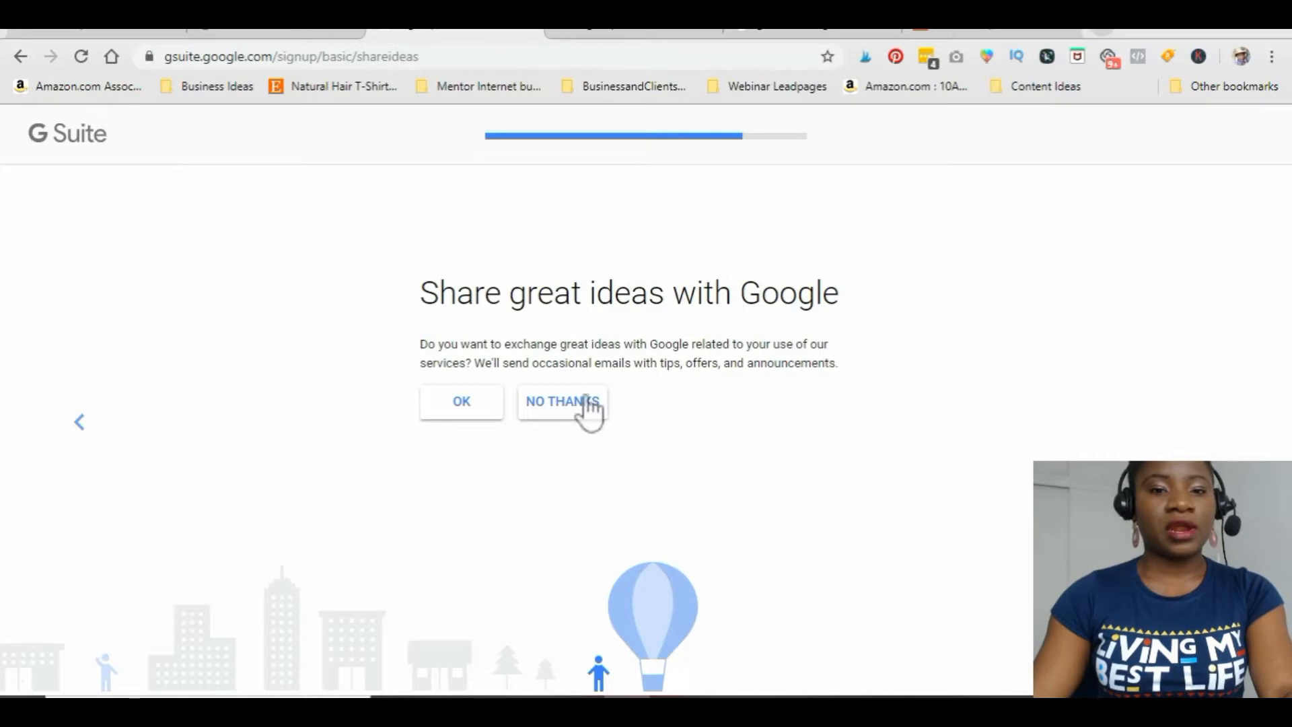
left_click(461, 403)
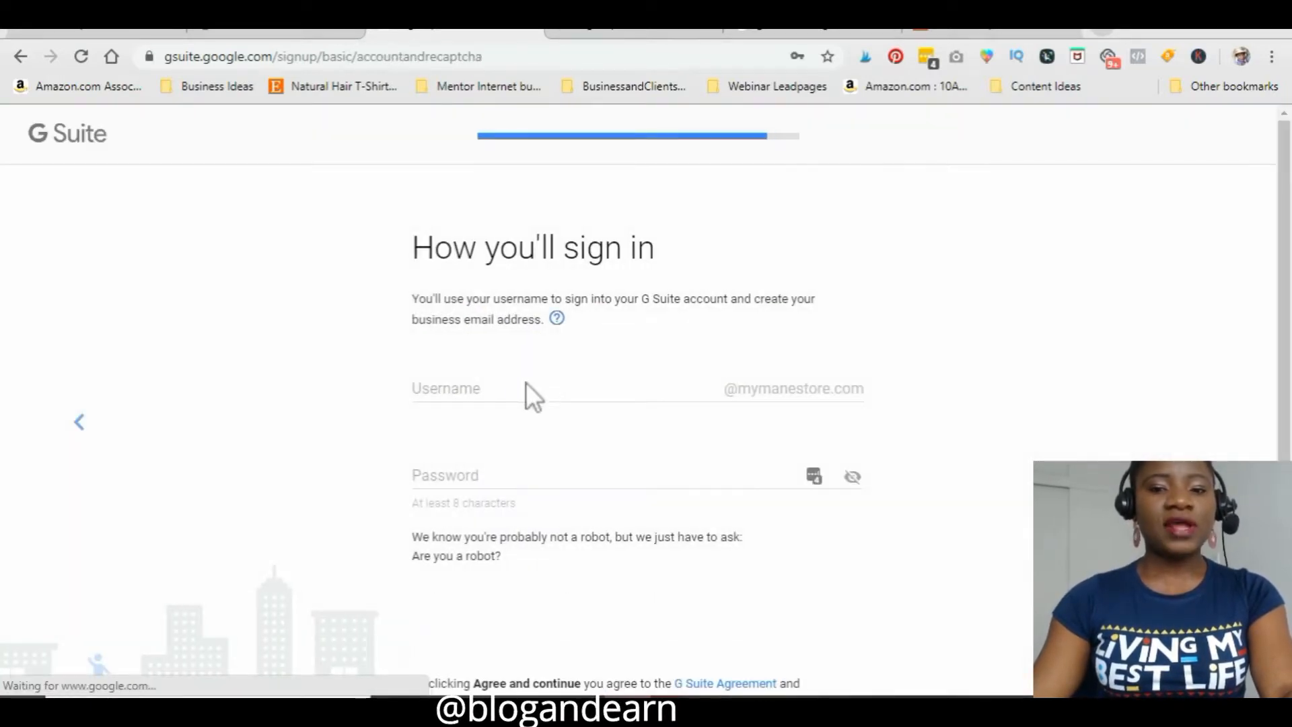
- Create the admin sign-in with a username and account password, complete the robot check, and agree to the G Suite Agreement
left_click(479, 388)
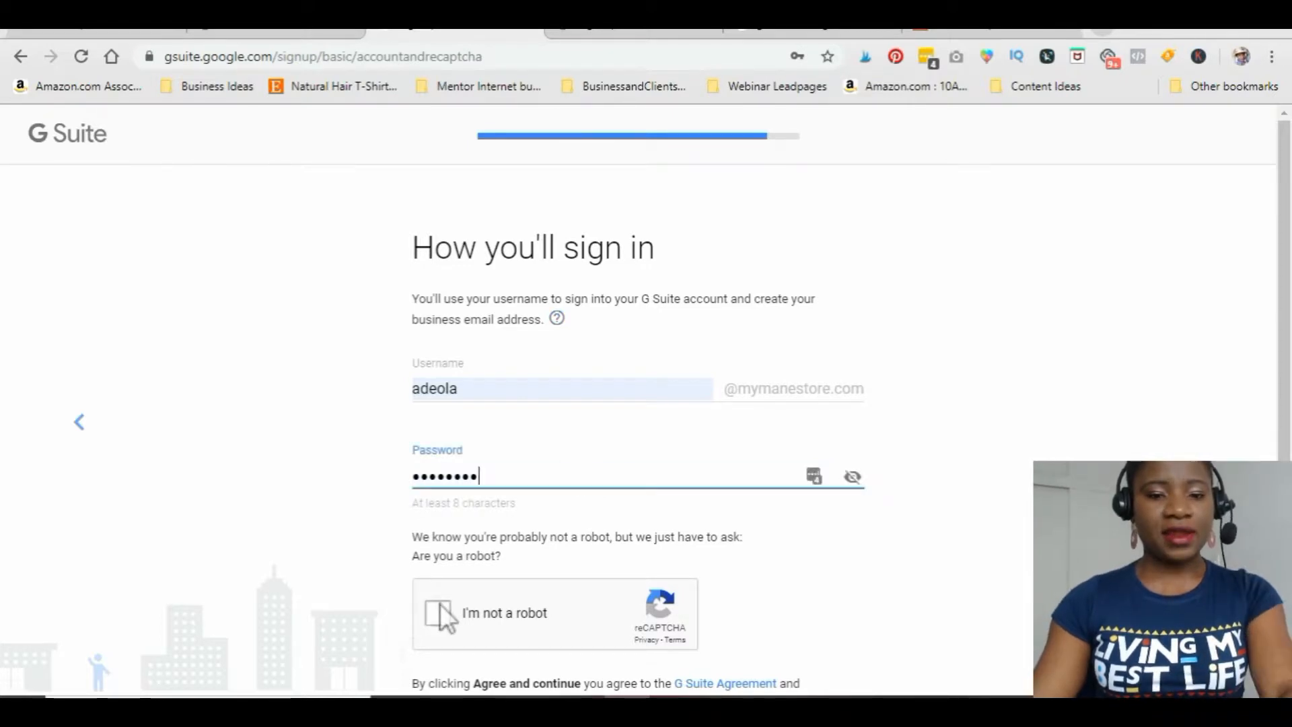
left_click(442, 604)
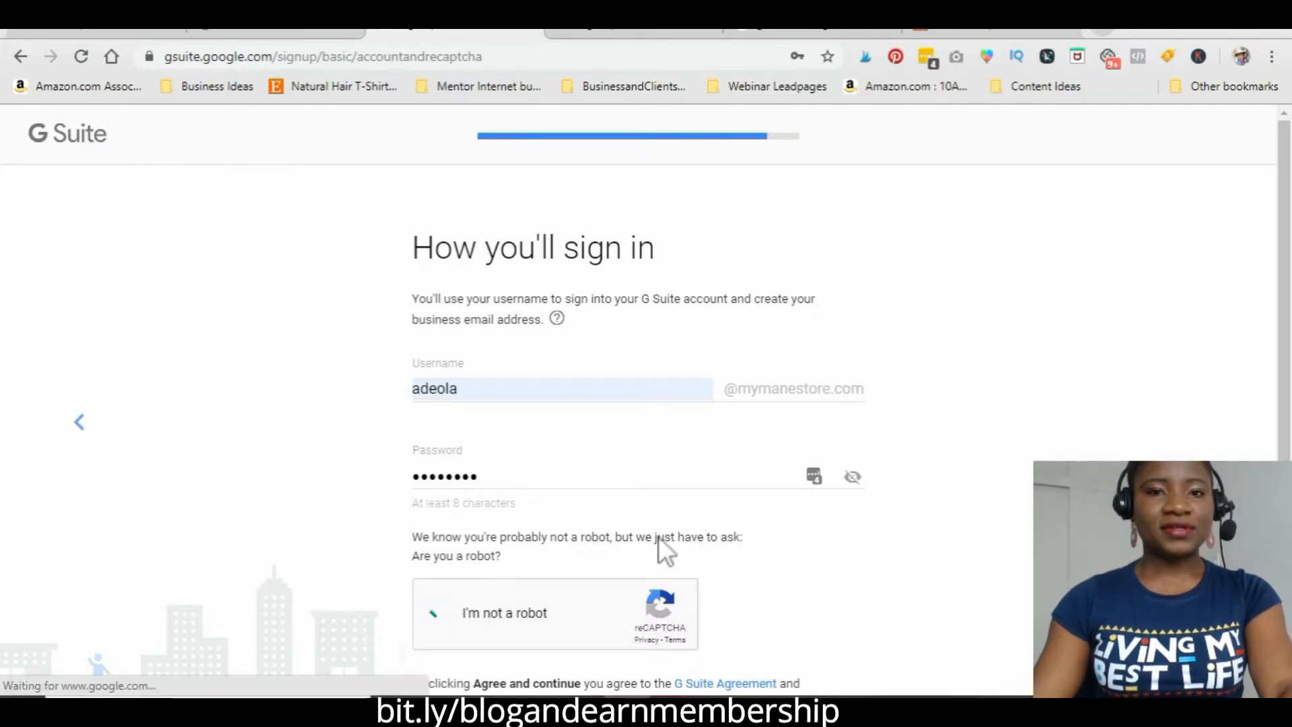
scroll(776, 531, "down", 2)
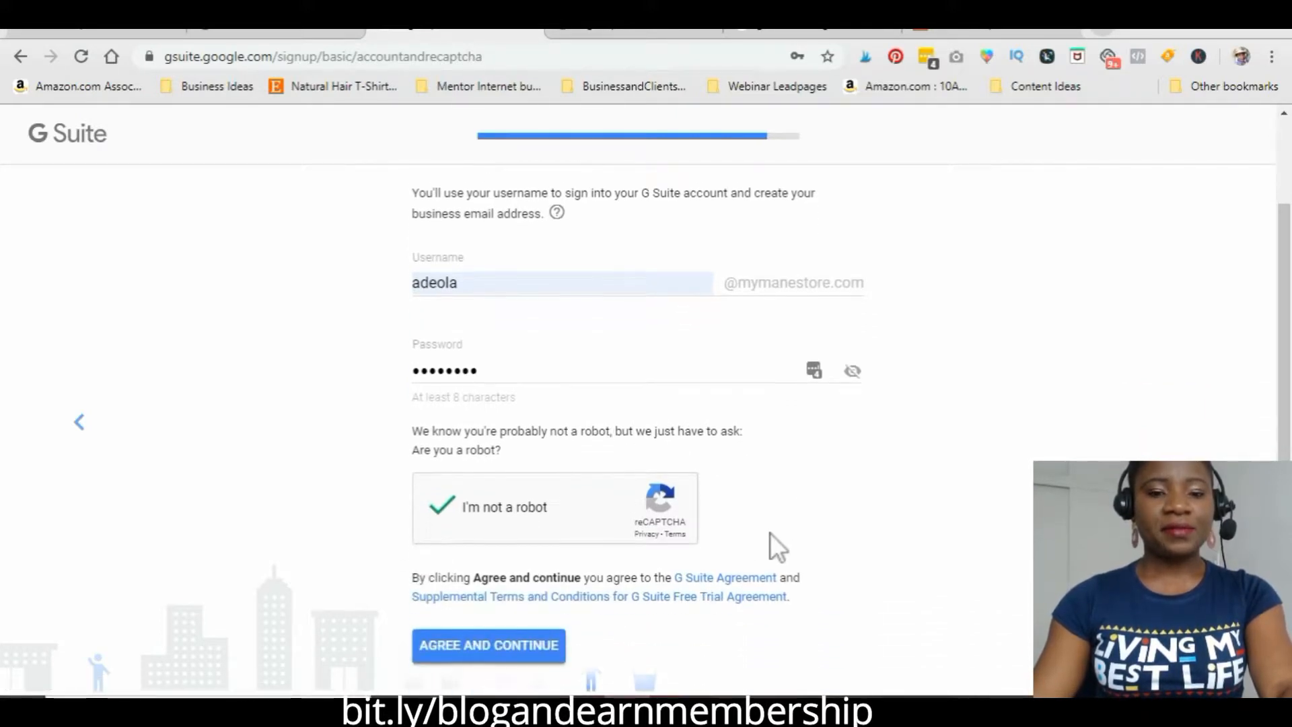
left_click(478, 634)
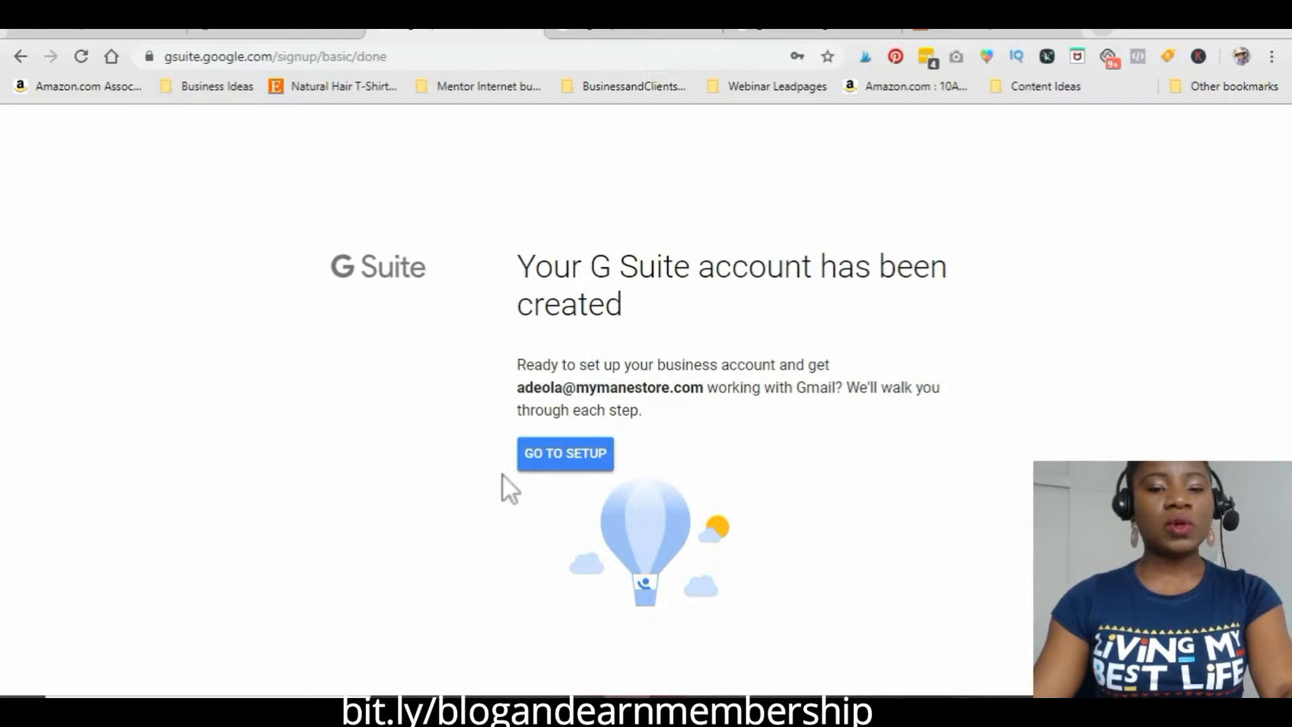
- Go to the G Suite setup and start verifying mymanestore.com, continuing past the overview to the domain settings instructions
left_click(532, 463)
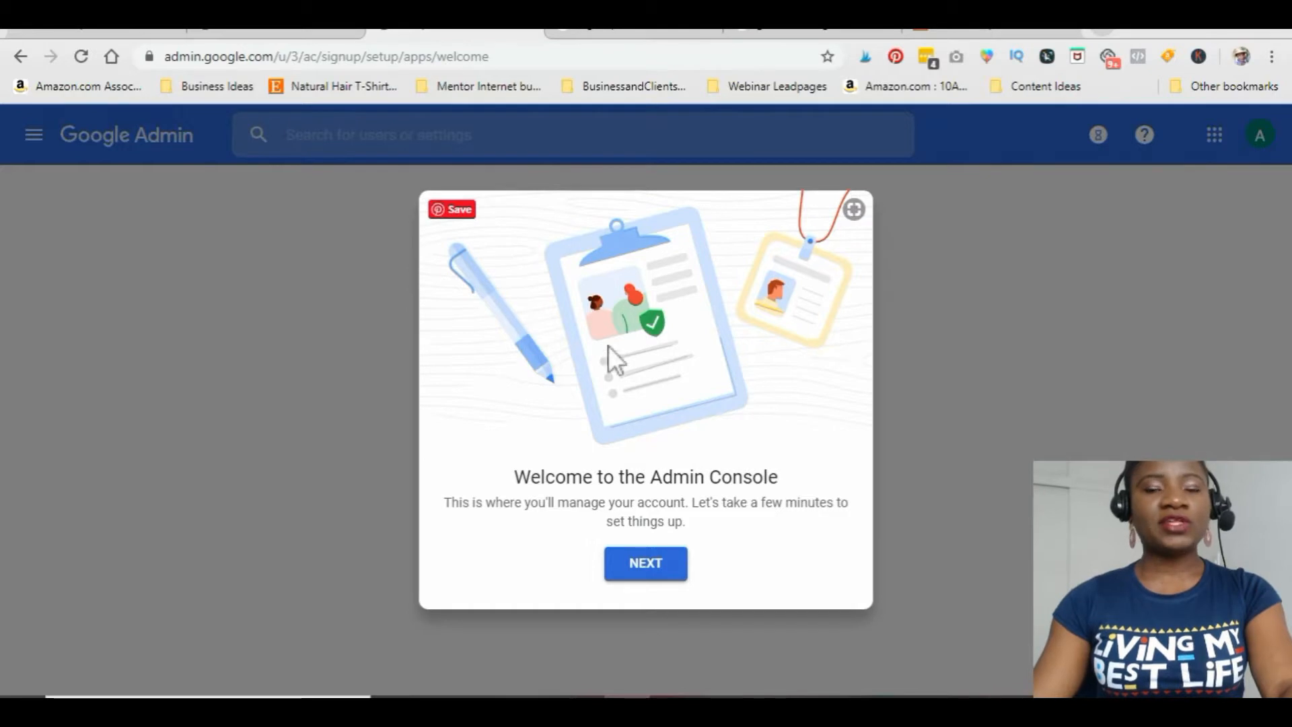
left_click(646, 564)
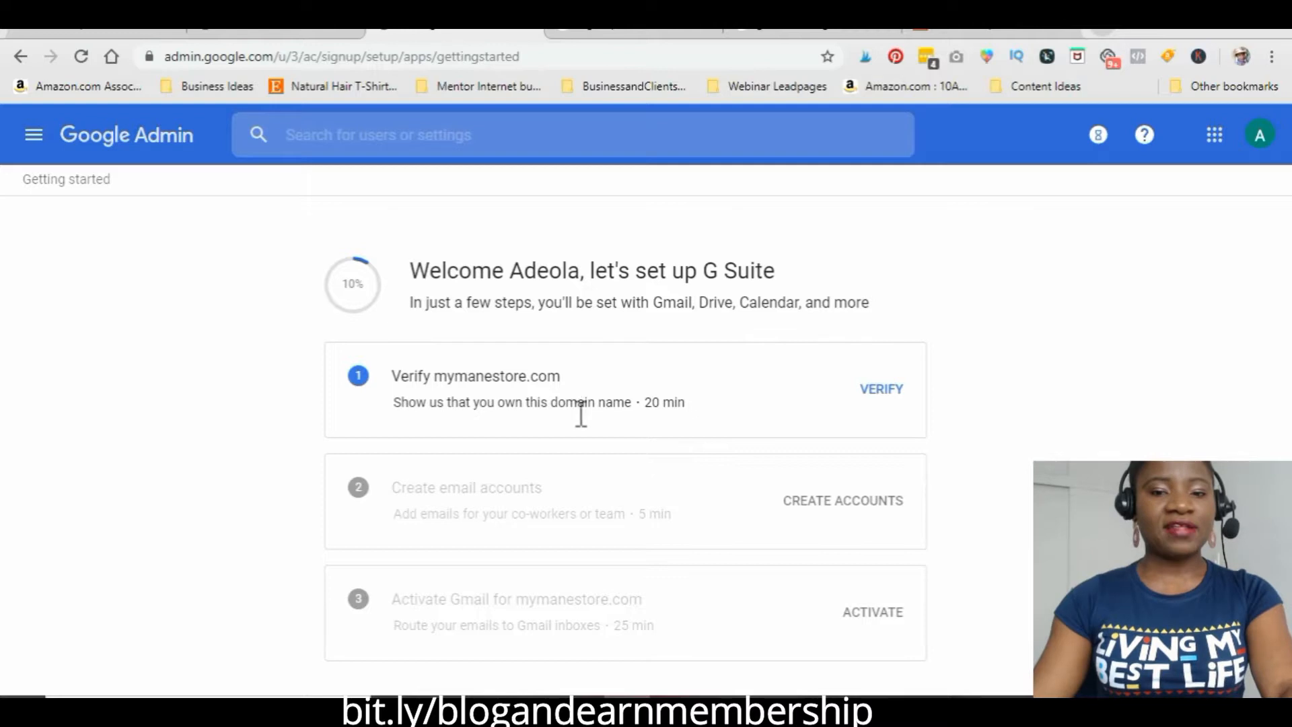
left_click(880, 391)
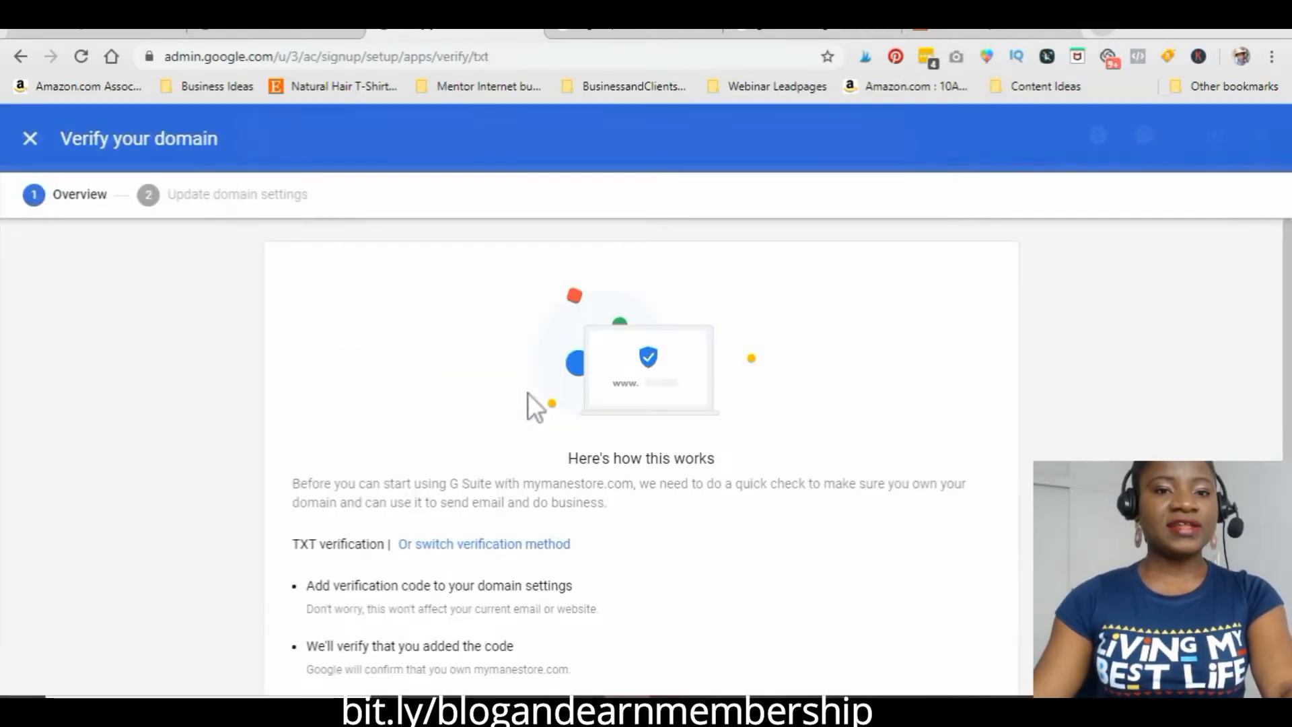
scroll(598, 484, "down", 2)
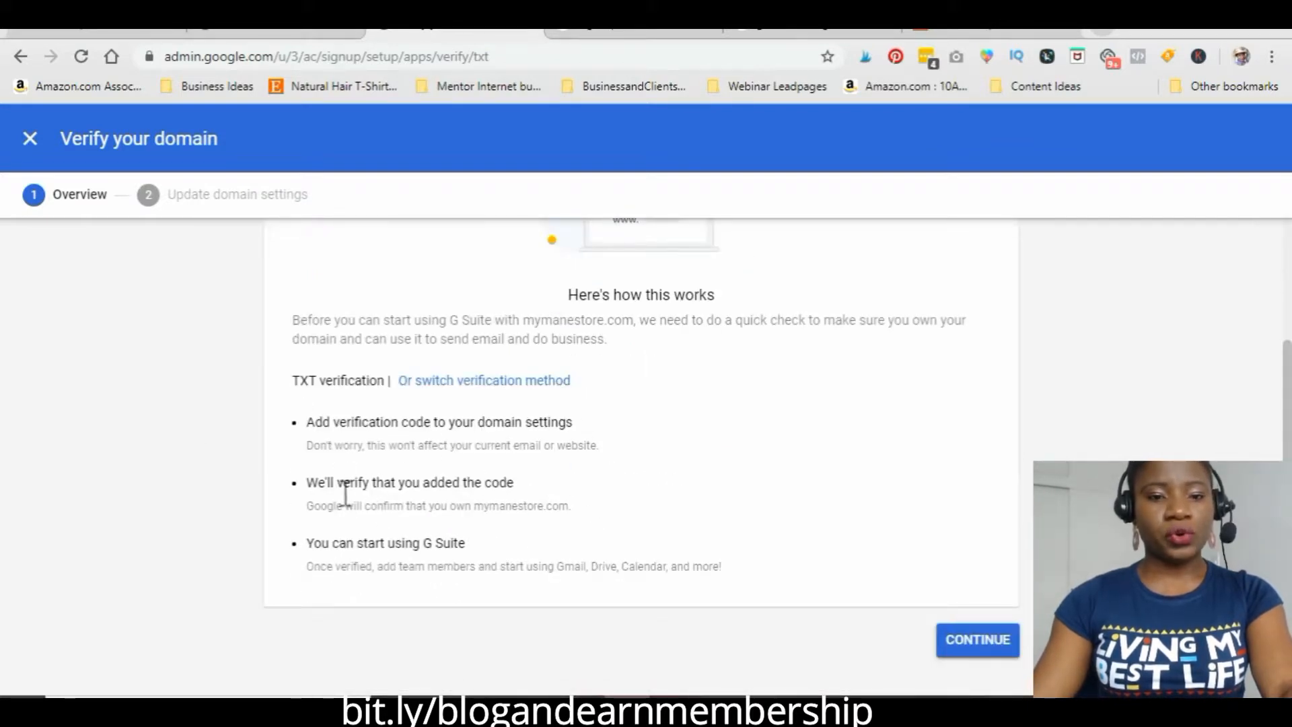
left_click(996, 641)
- Read through the domain host instructions and copy the TXT verification code from step 3
scroll(276, 451, "down", 3)
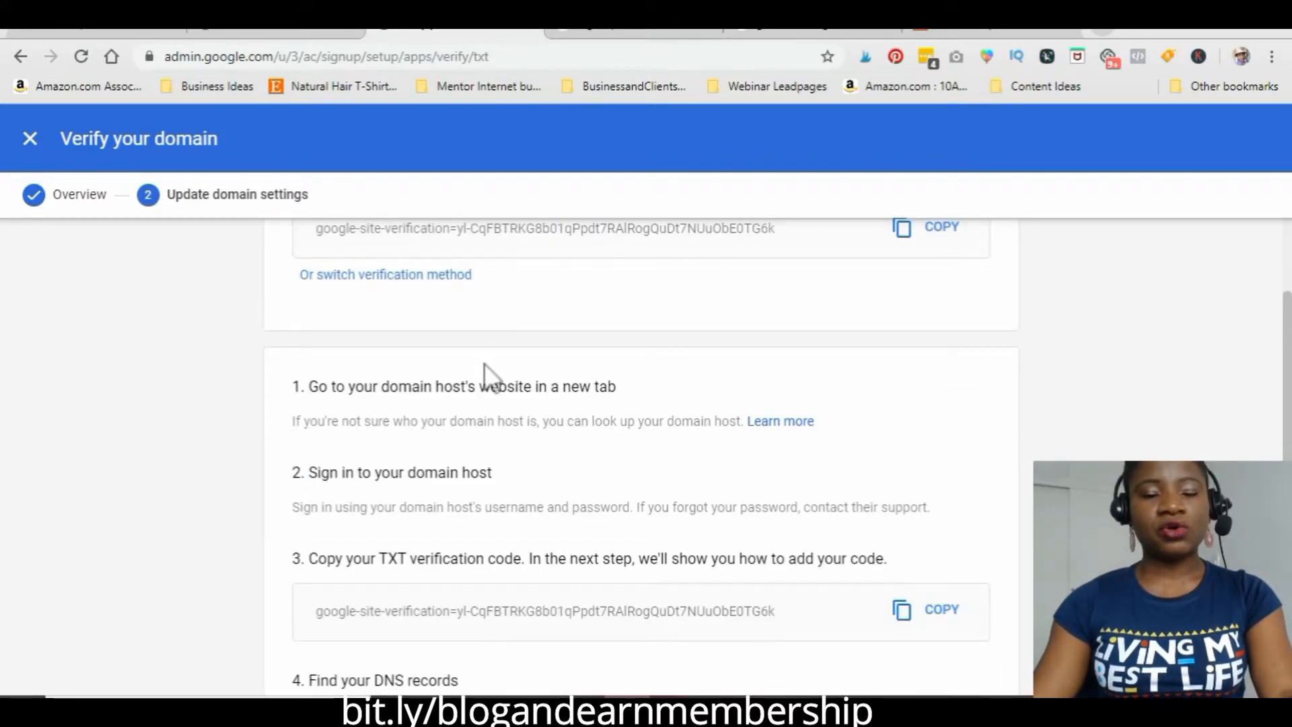
scroll(377, 377, "up", 2)
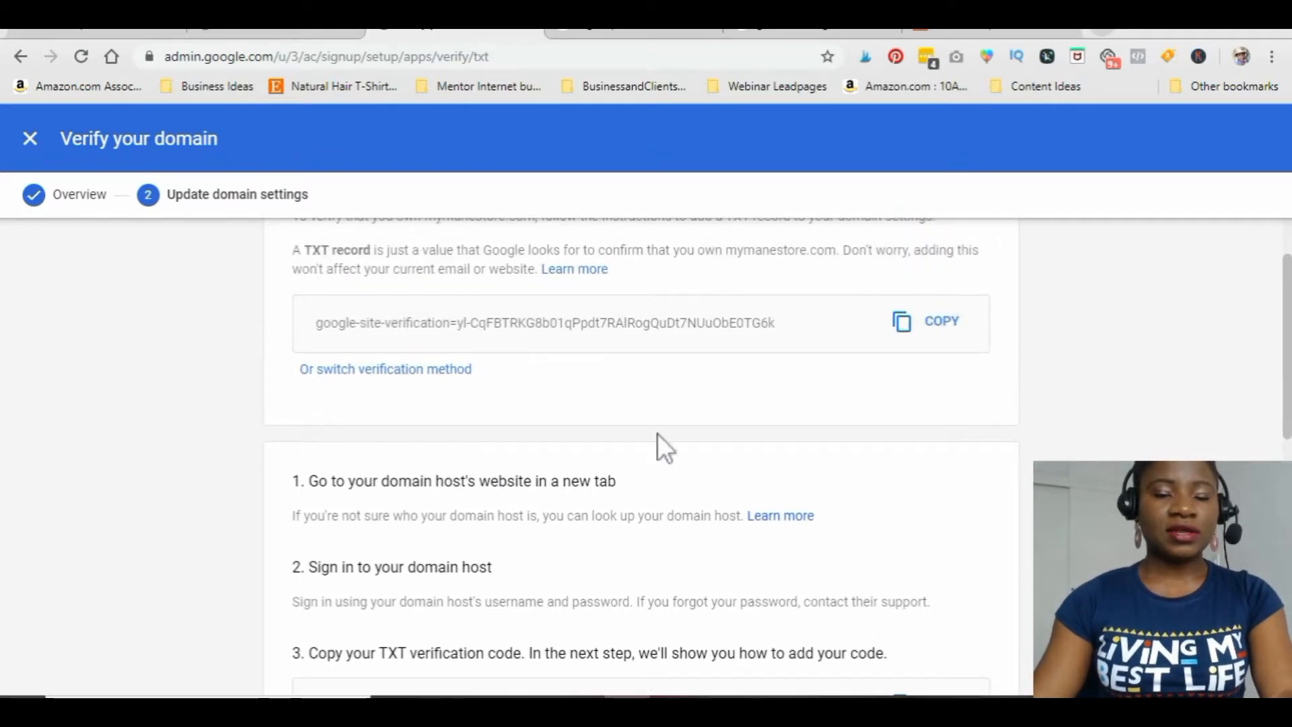
scroll(741, 420, "down", 3)
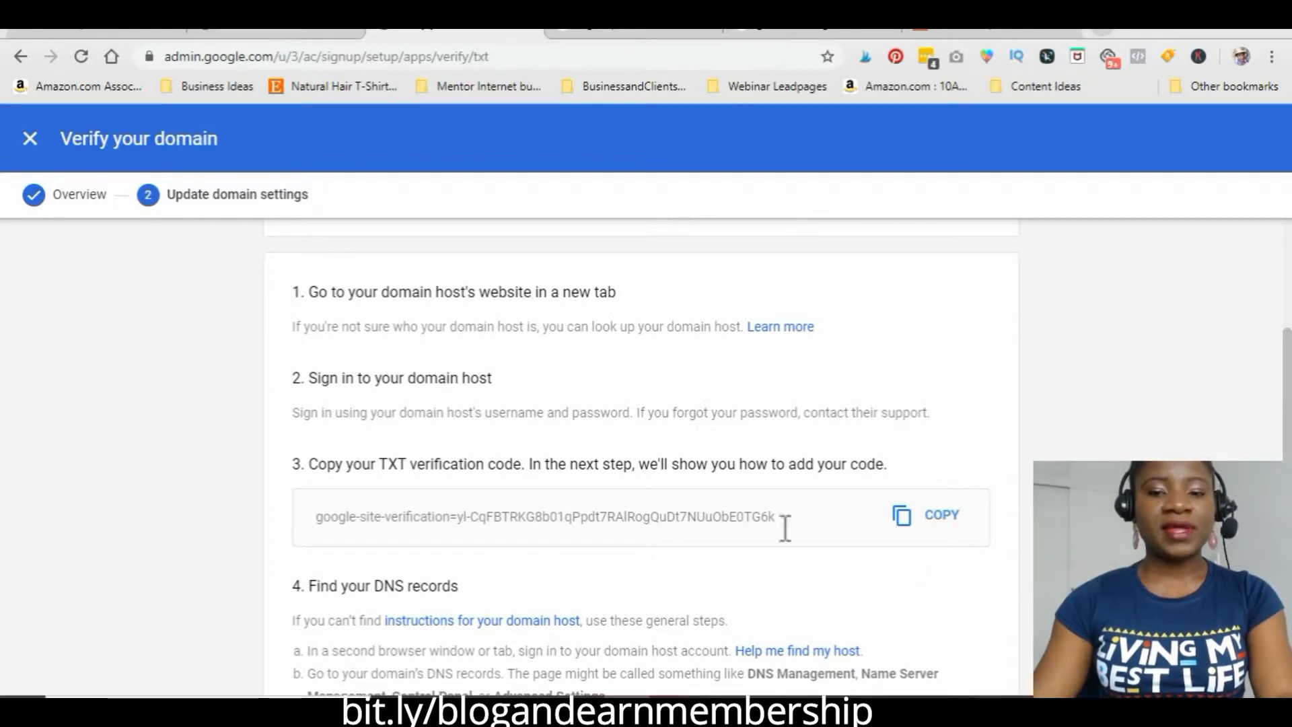
scroll(685, 486, "down", 1)
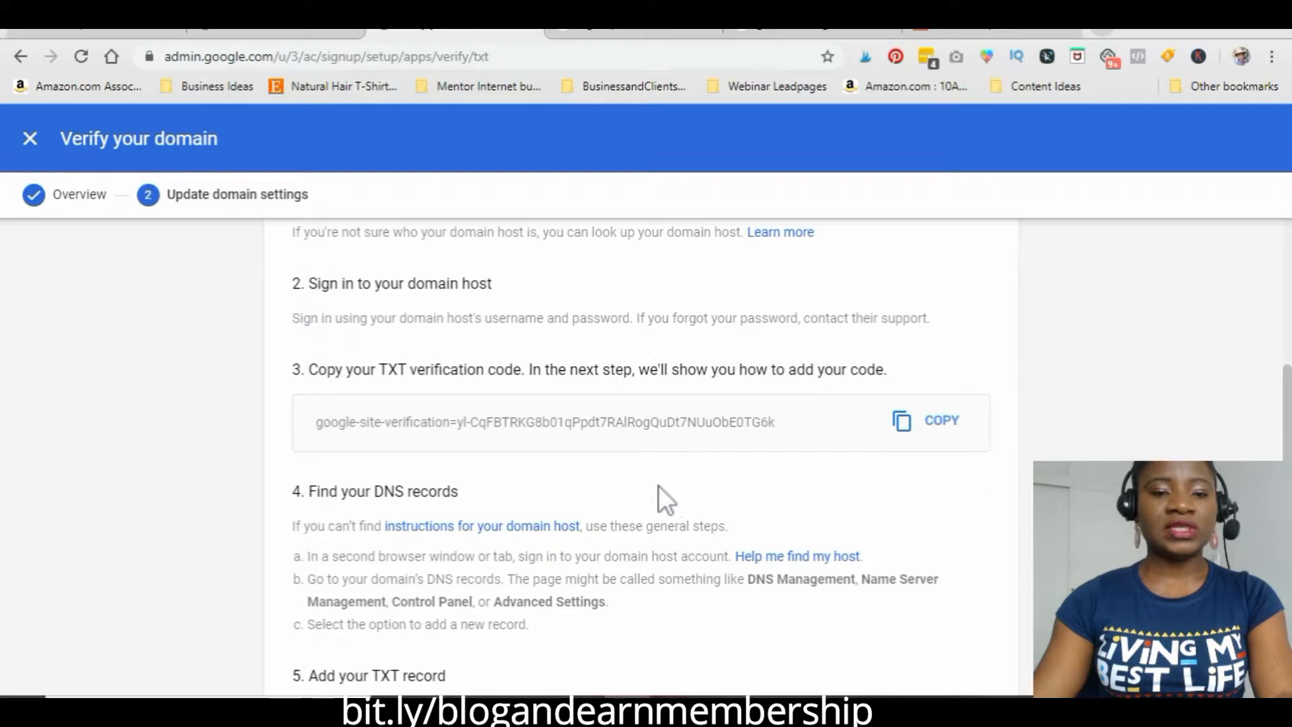
scroll(306, 444, "up", 1)
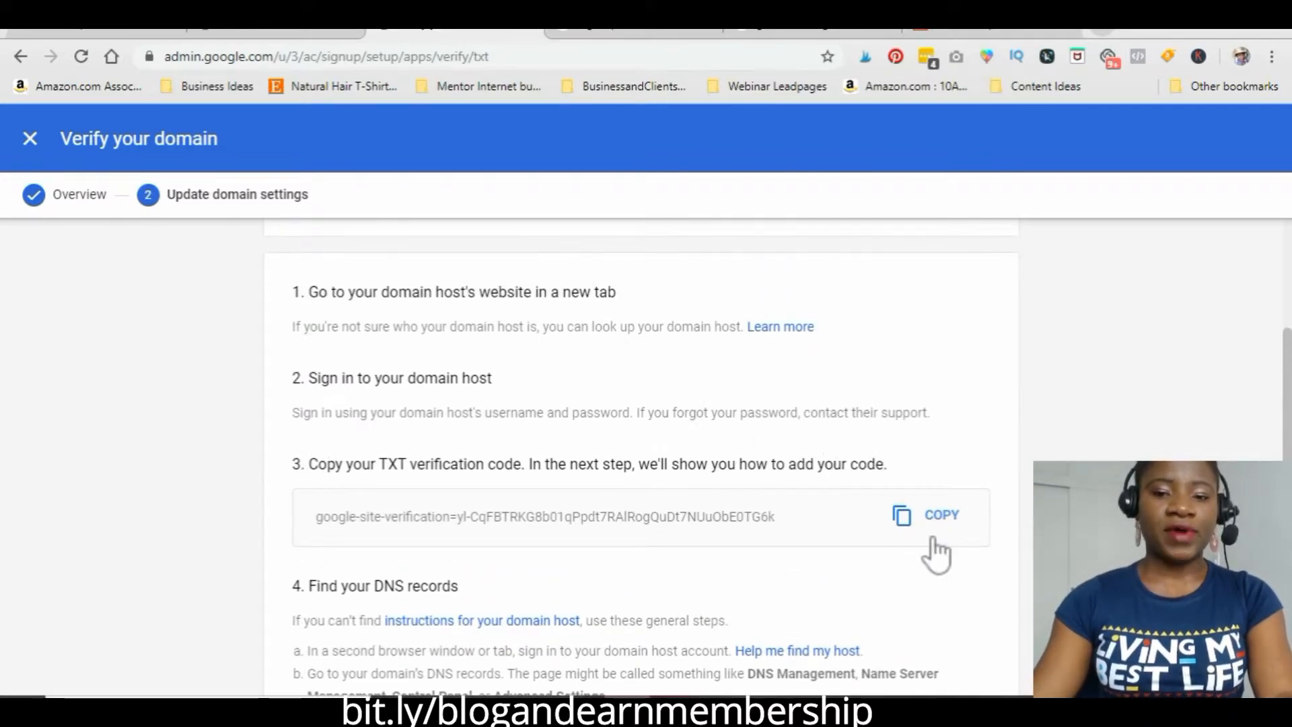
left_click(908, 519)
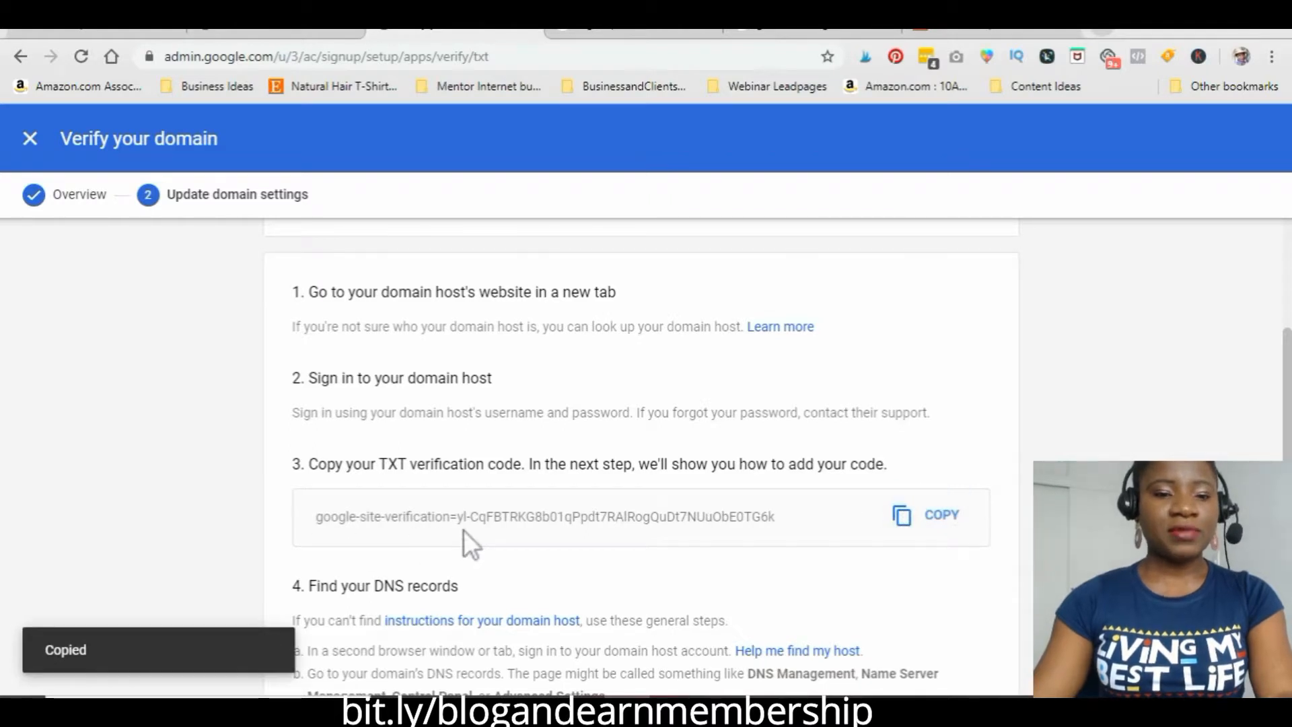
- Switch to another browser tab, open the SiteGround account, and go to its cPanel
left_click(616, 33)
left_click(564, 53)
type("sit")
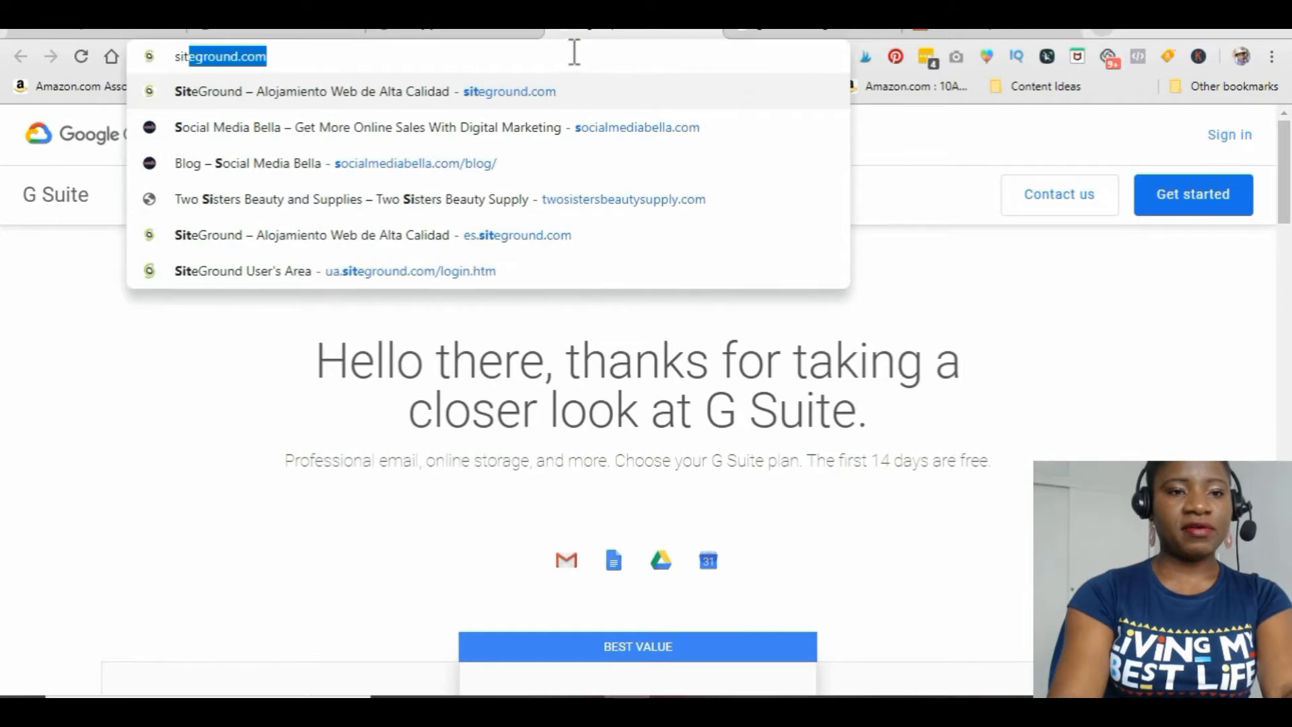
type("e")
key("Return")
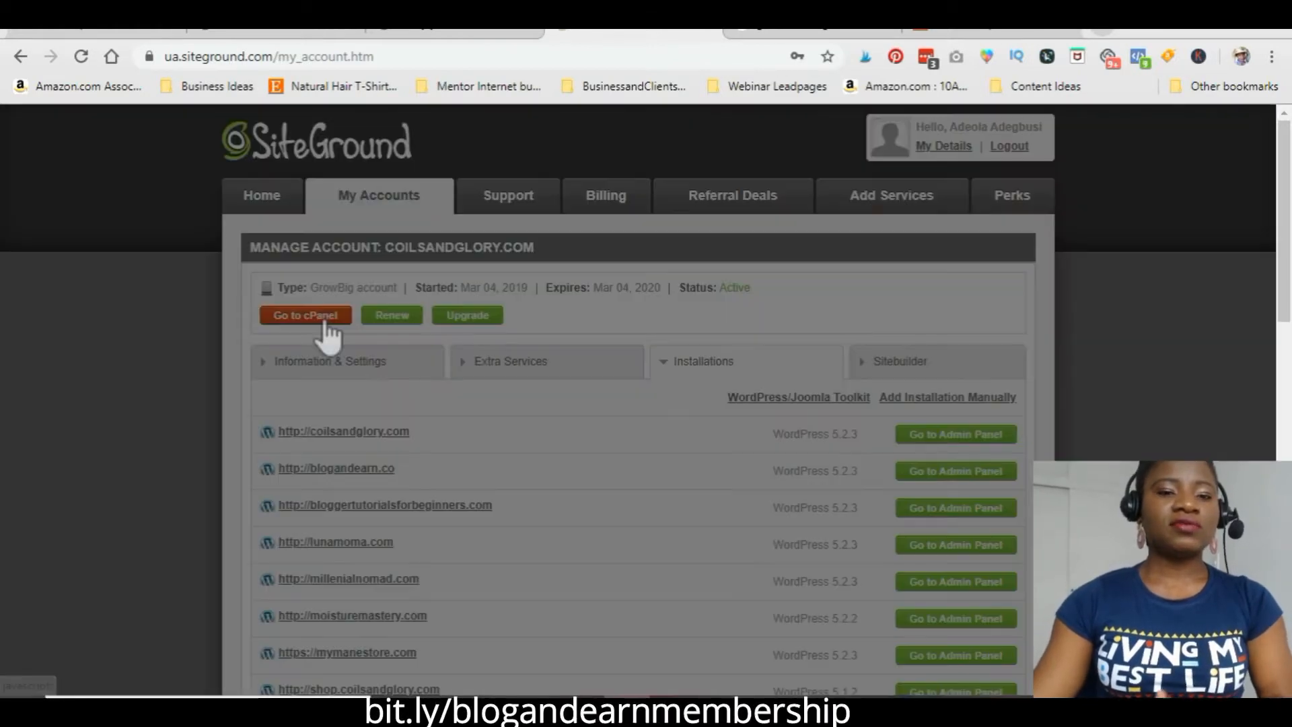
left_click(326, 323)
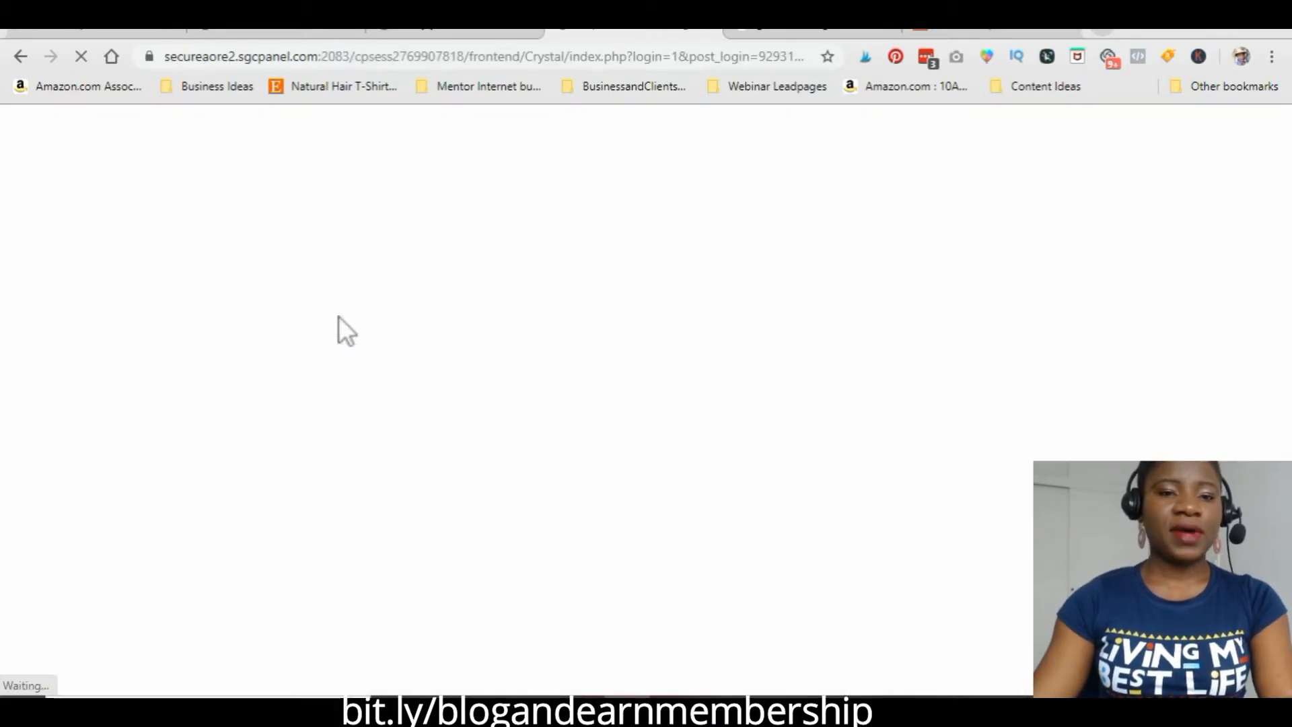
- Review Google's DNS instructions, search cPanel for dns, and open the Advanced DNS Zone Editor for mymanestore.com
left_click(447, 34)
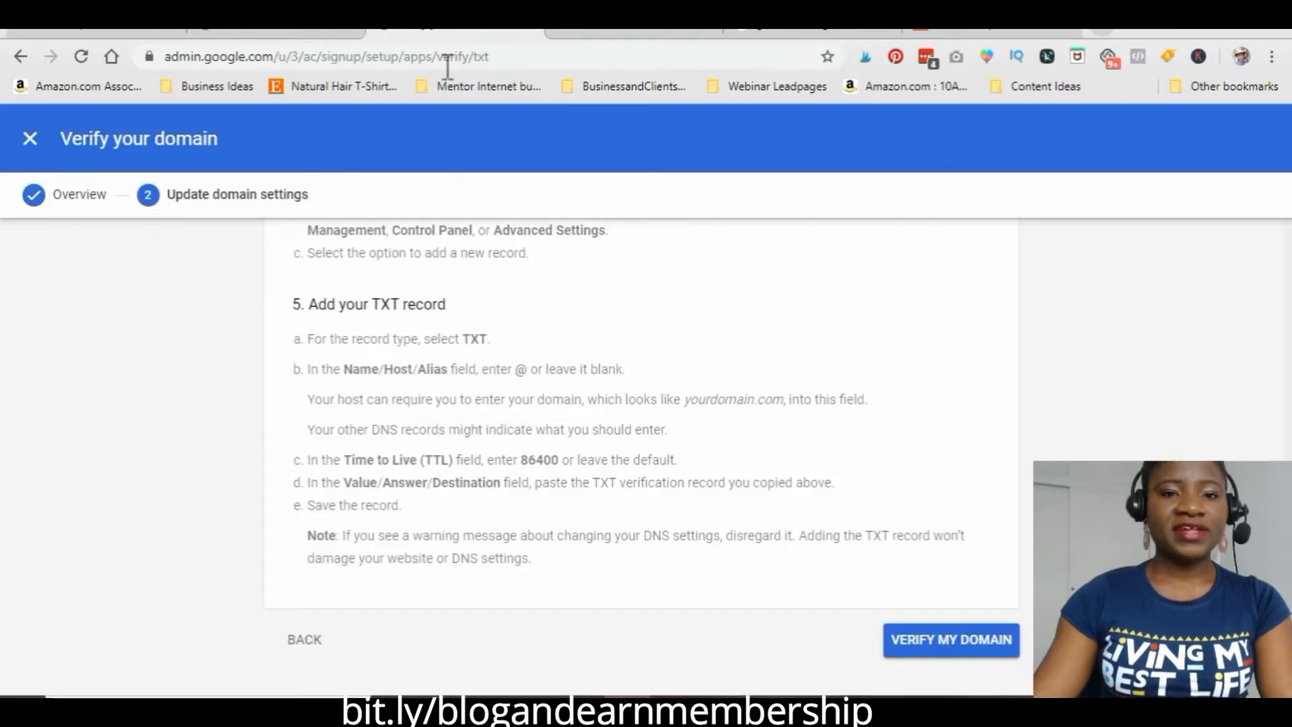
scroll(476, 363, "up", 5)
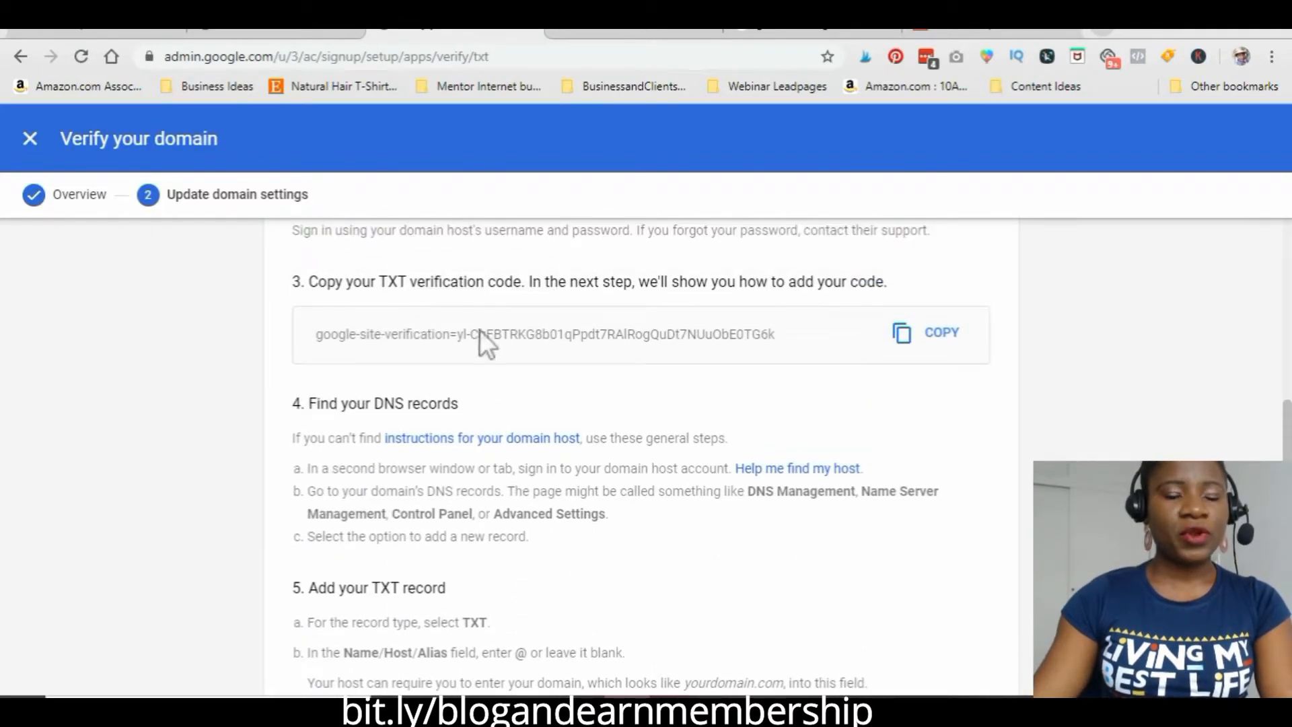
scroll(487, 463, "down", 4)
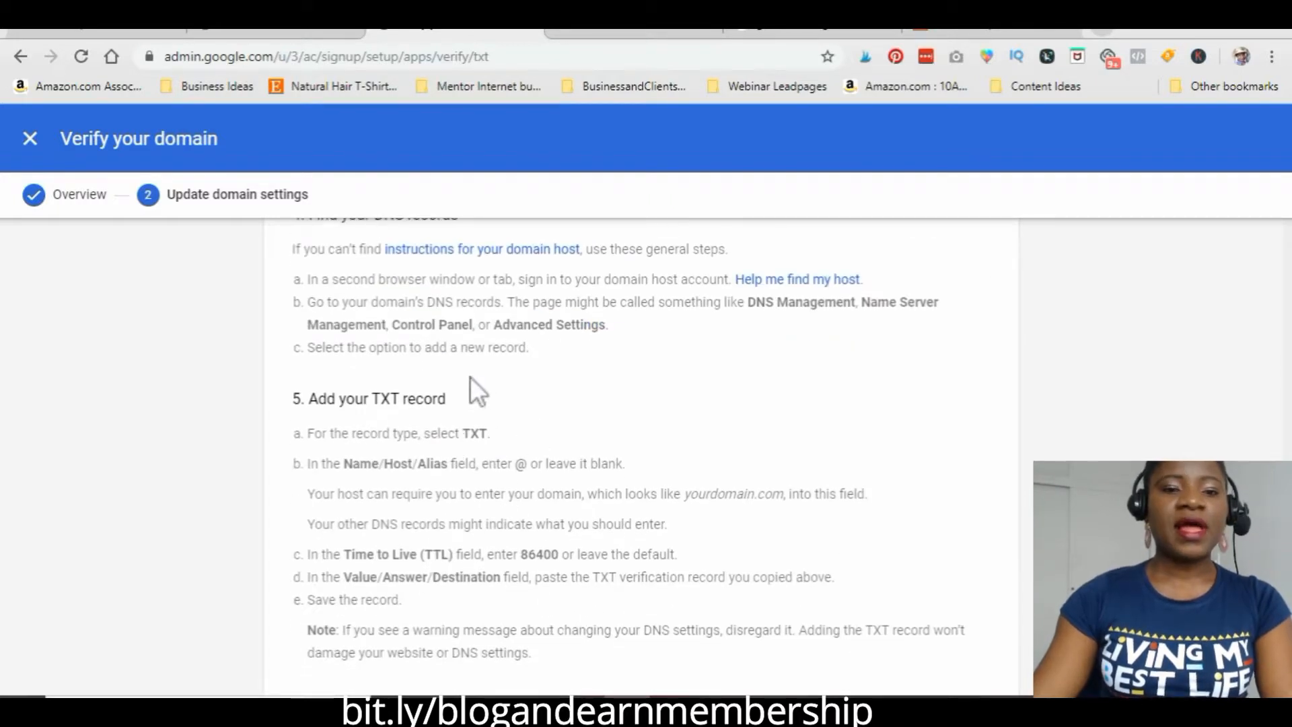
scroll(470, 381, "up", 1)
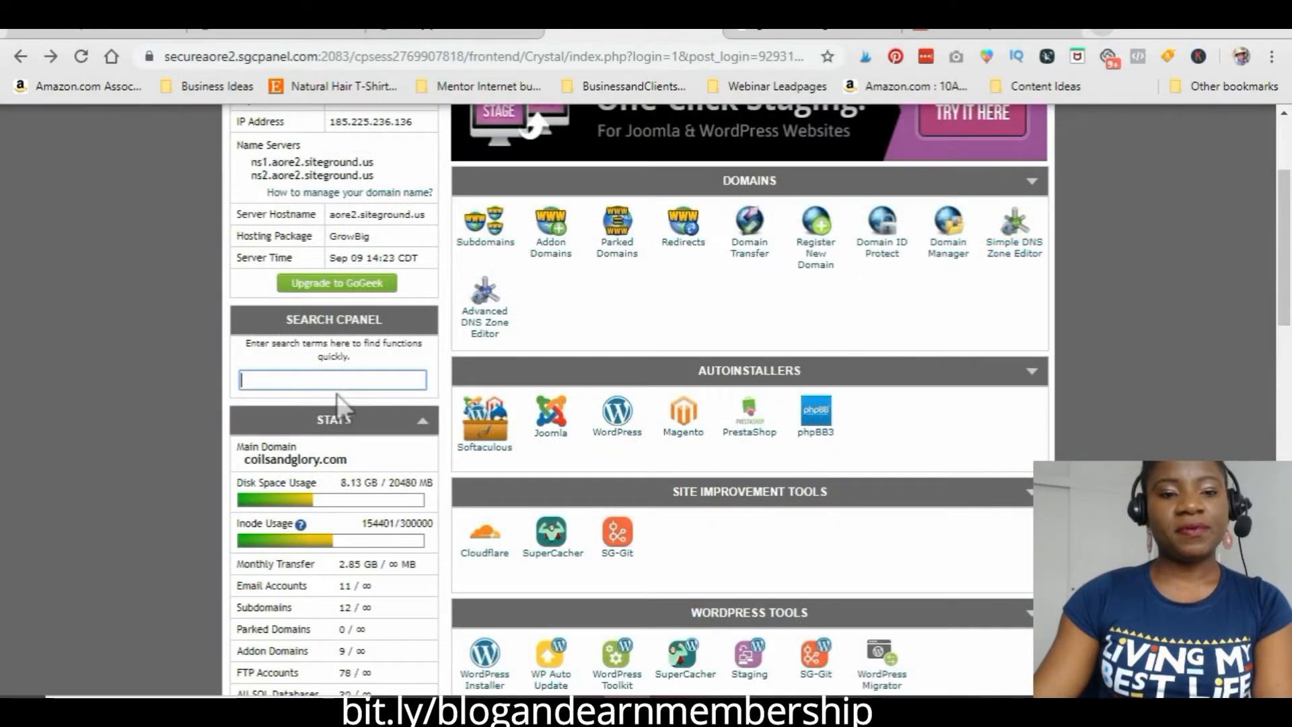
type("dns")
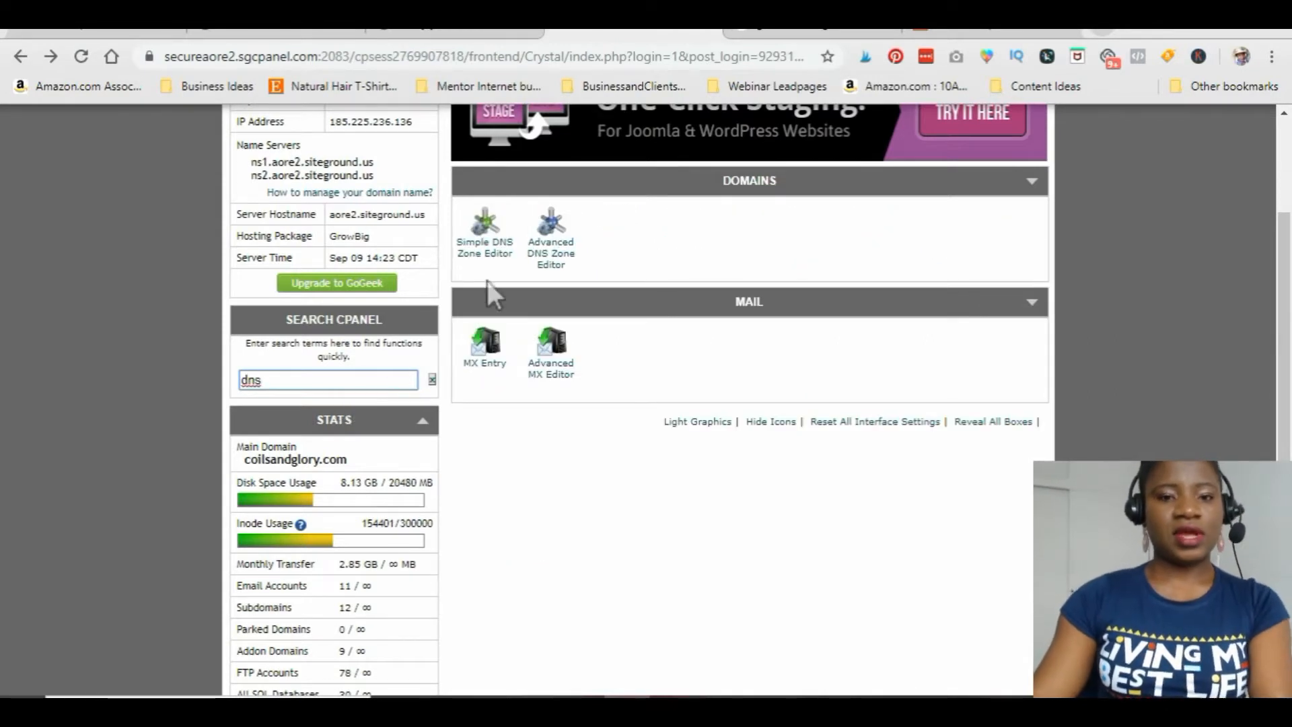
left_click(559, 245)
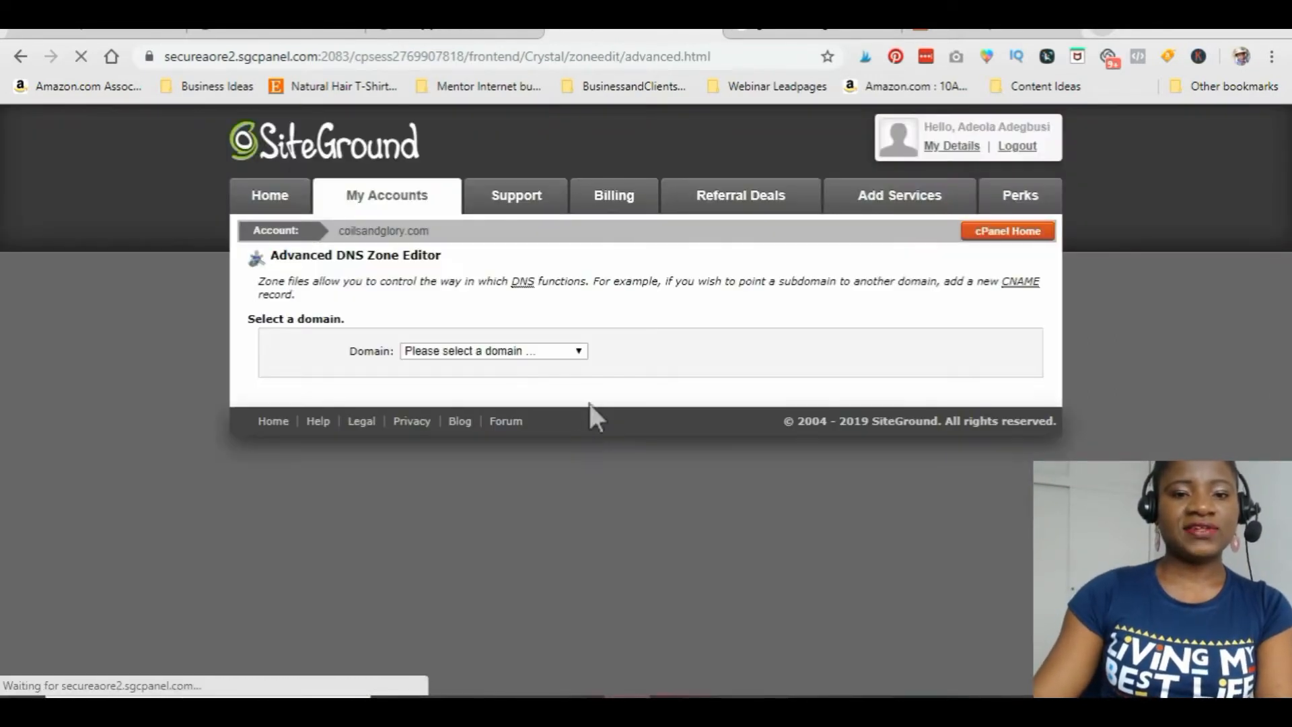
left_click(553, 351)
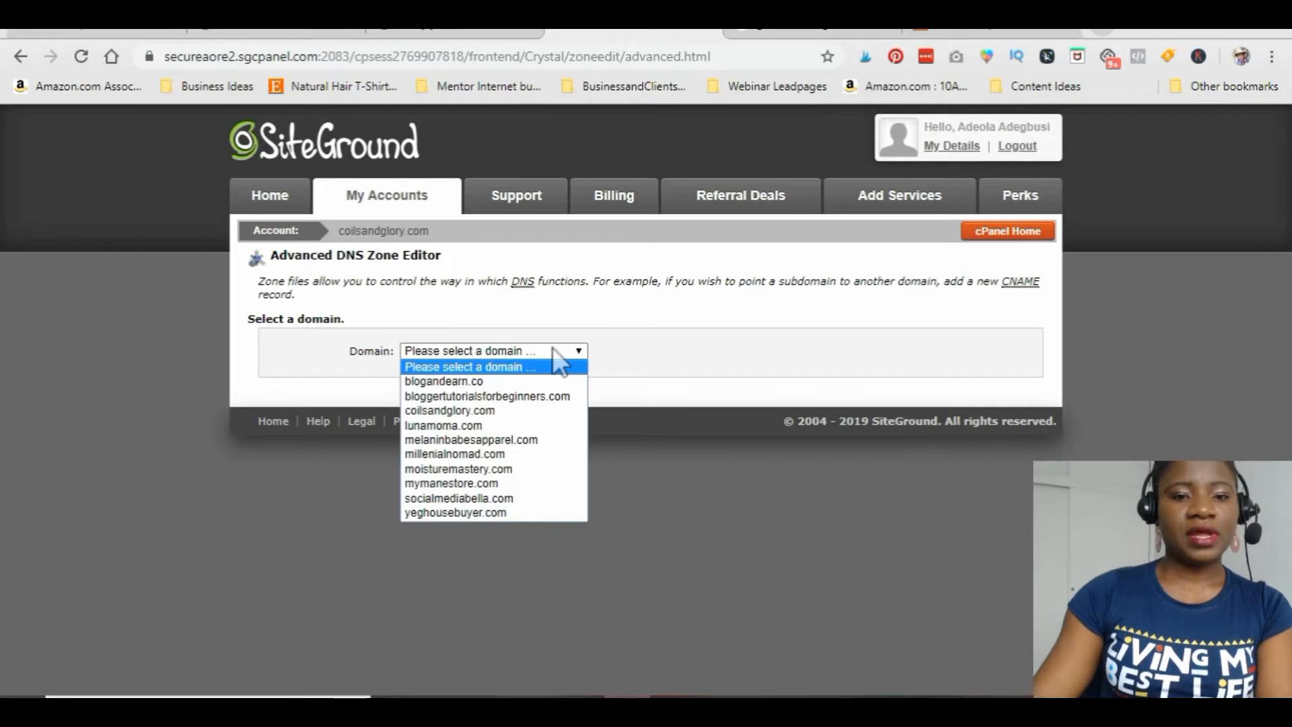
left_click(473, 483)
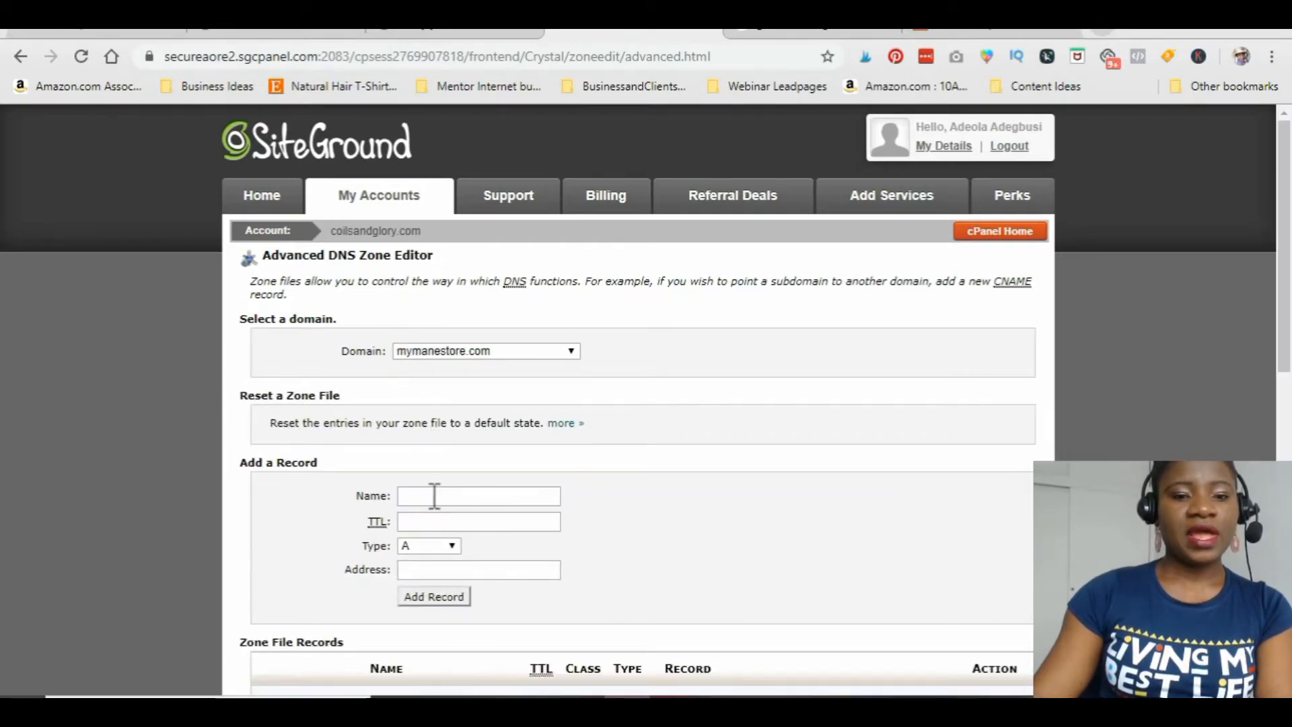
- Check Google's TXT record instructions and set the new DNS record's type to TXT
scroll(434, 496, "down", 3)
left_click(445, 34)
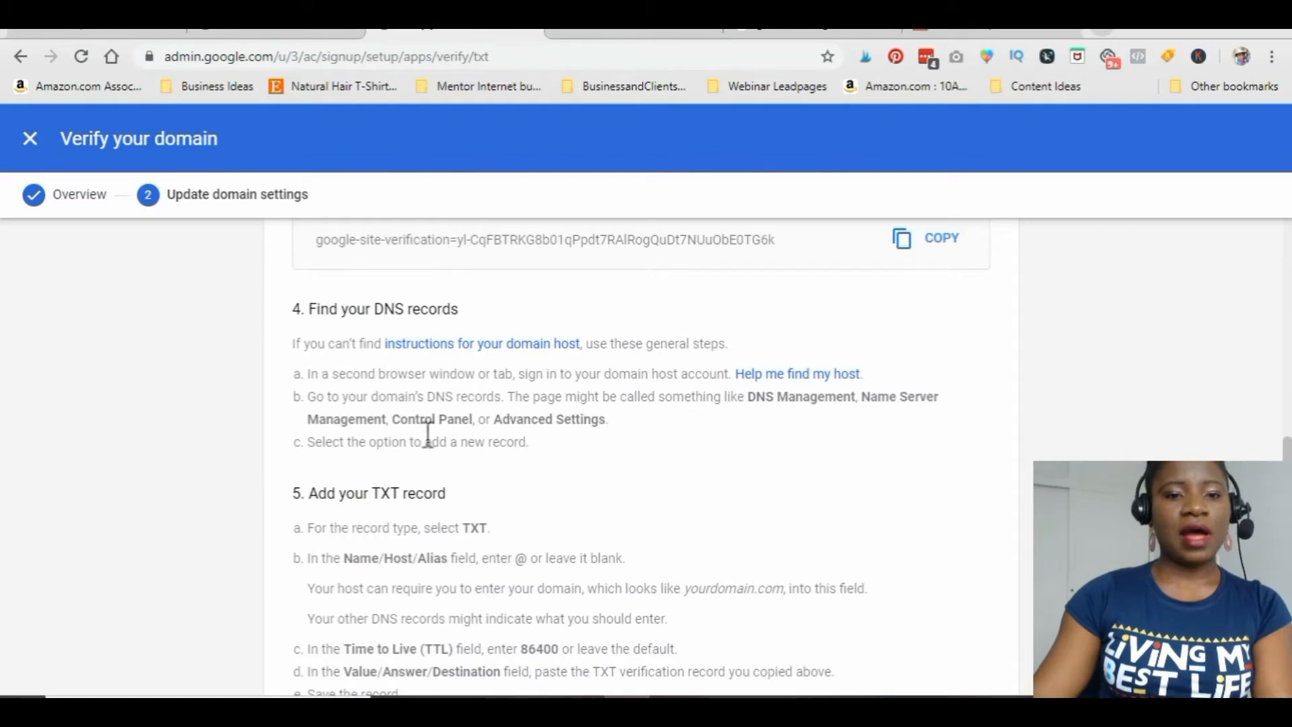
scroll(427, 434, "down", 3)
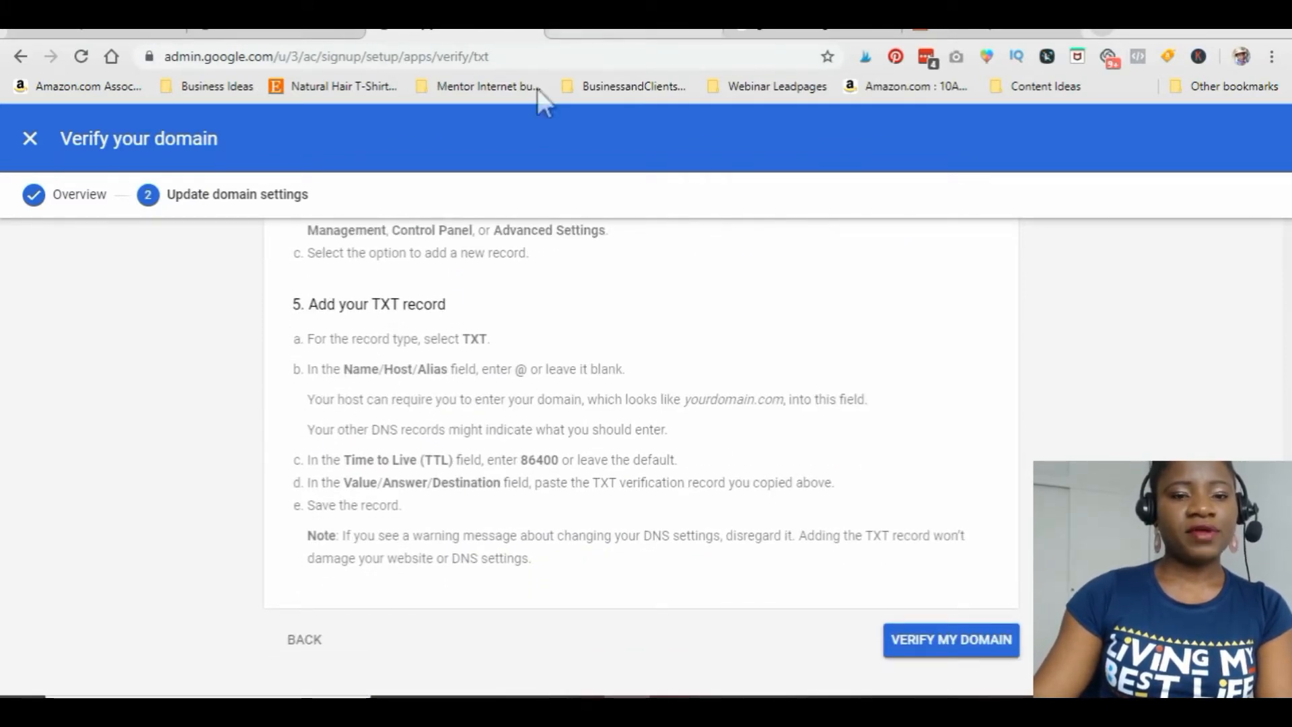
left_click(616, 31)
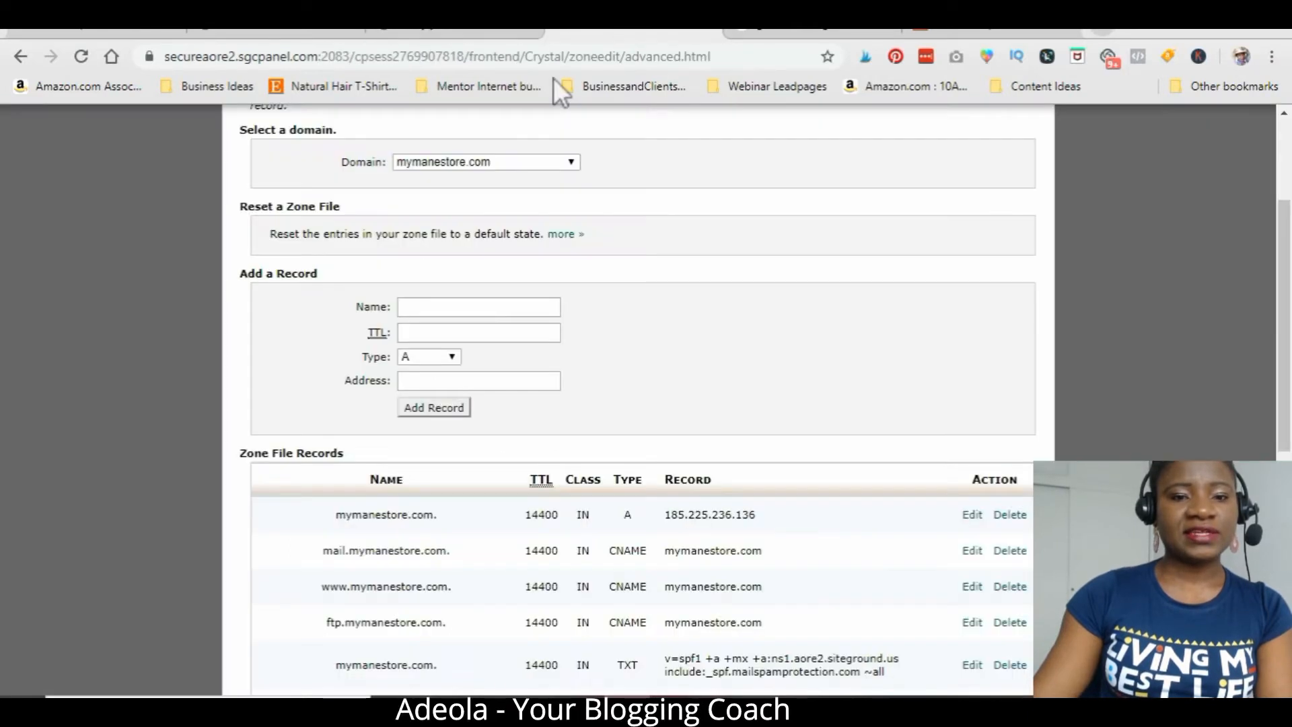
left_click(431, 357)
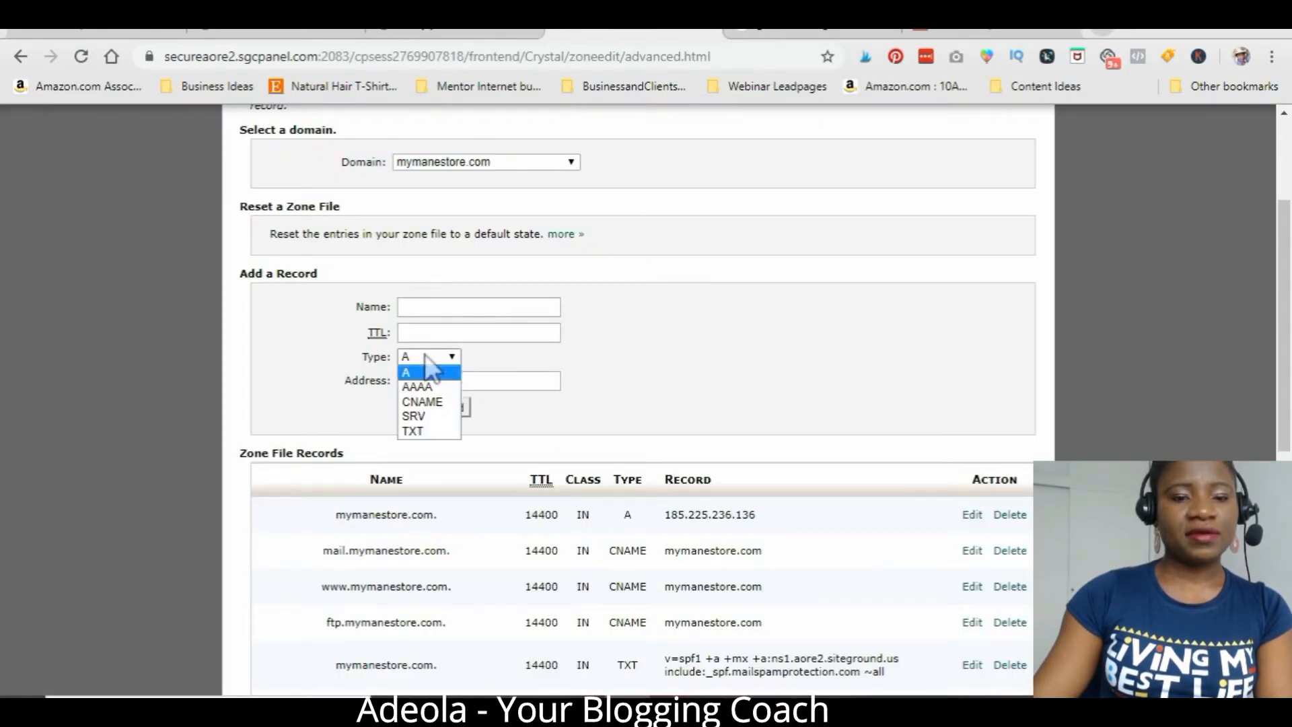
left_click(425, 432)
- Check Google's recommended Time to Live and set the new TXT record's TTL to 86400
left_click(465, 33)
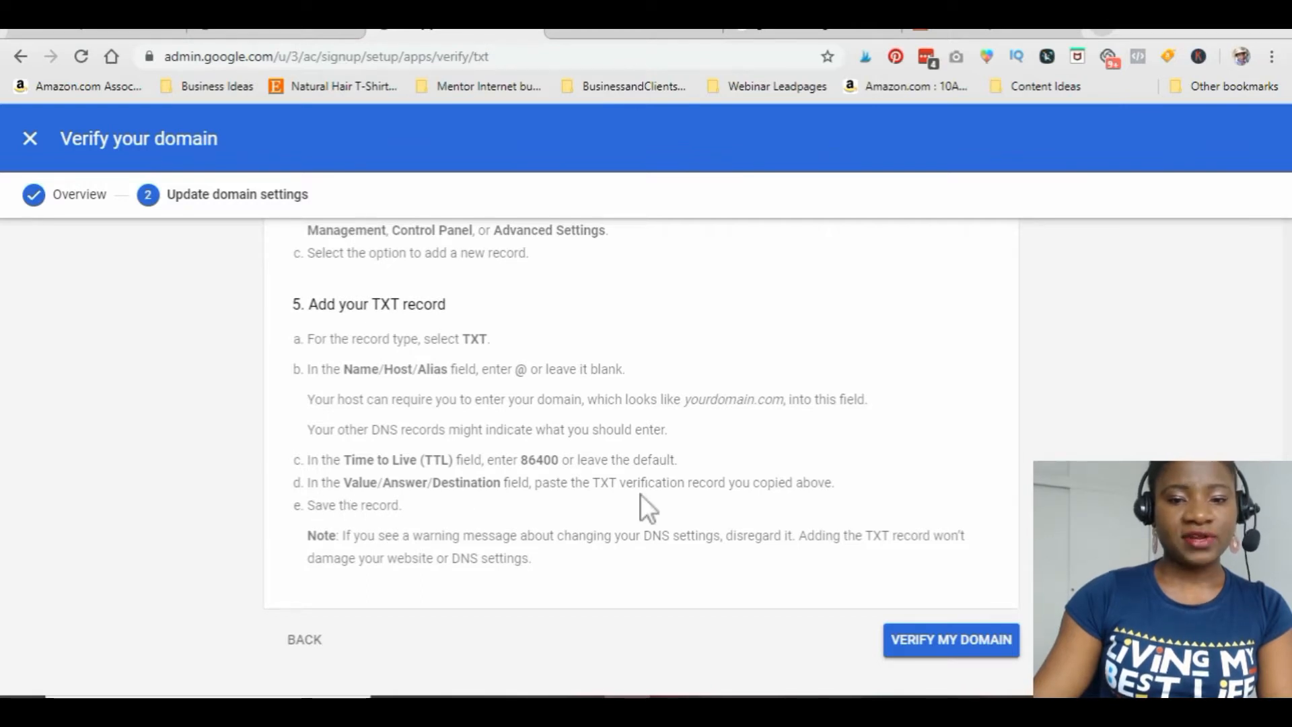
left_click(594, 34)
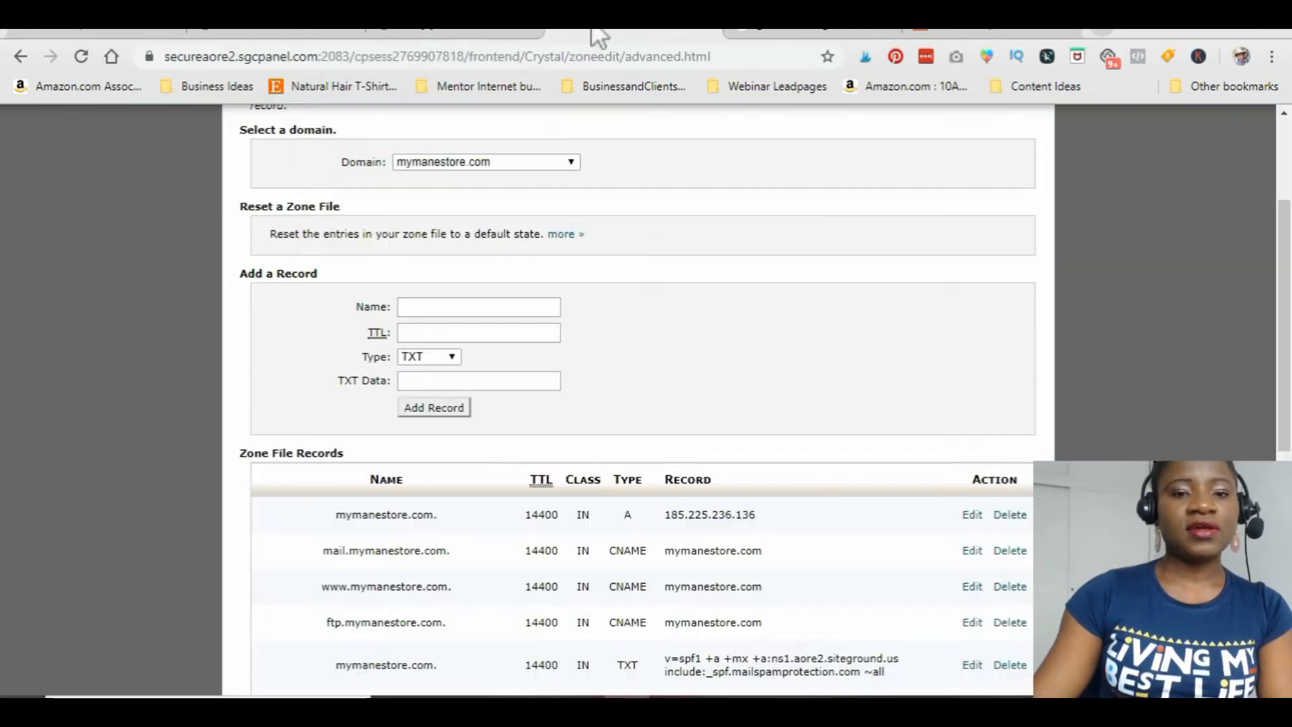
left_click(418, 32)
left_click(542, 32)
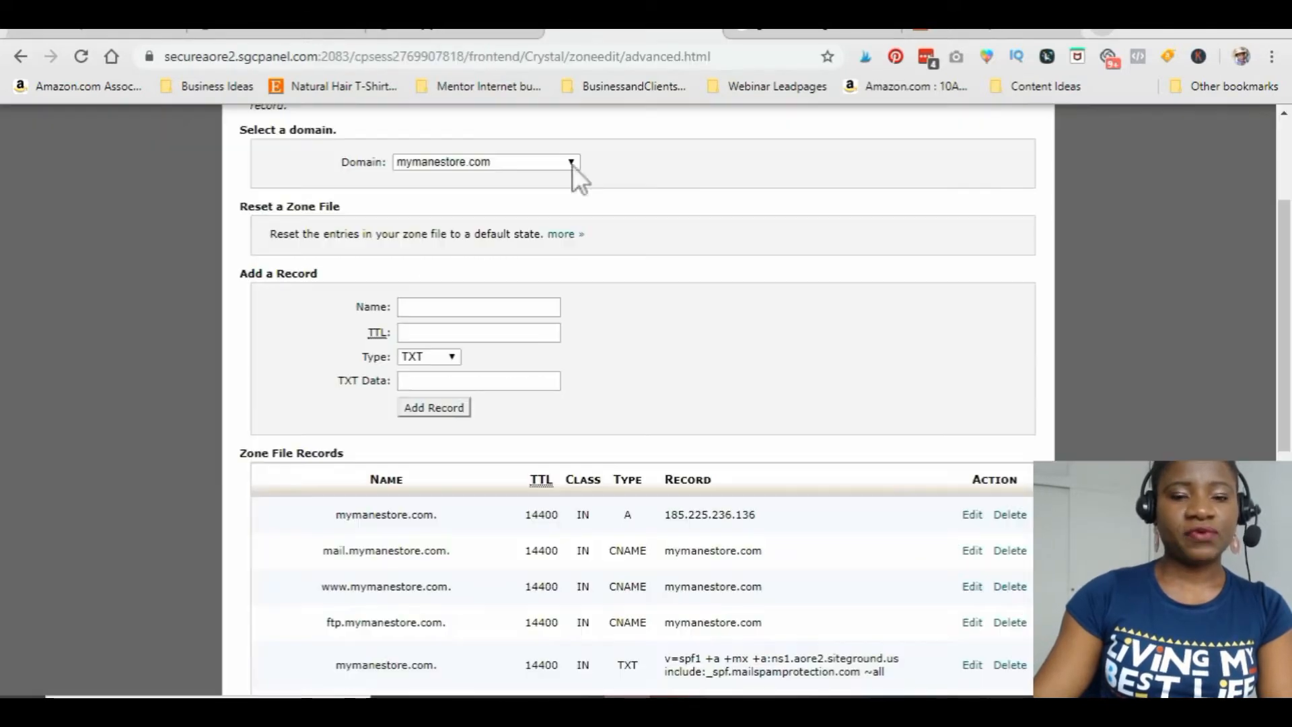
left_click(482, 333)
type("86400")
- Copy Google's TXT verification code from the domain verification page and paste it into the new record's TXT Data
left_click(480, 380)
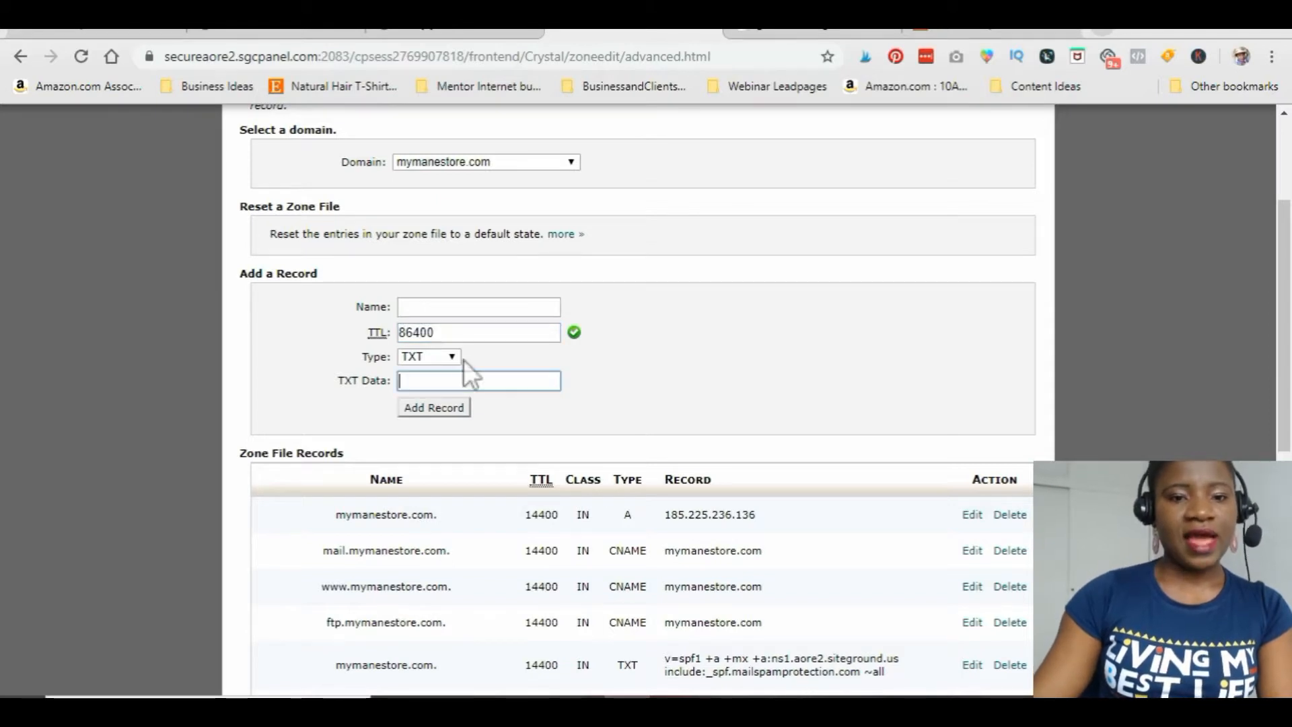
left_click(451, 32)
scroll(943, 534, "up", 5)
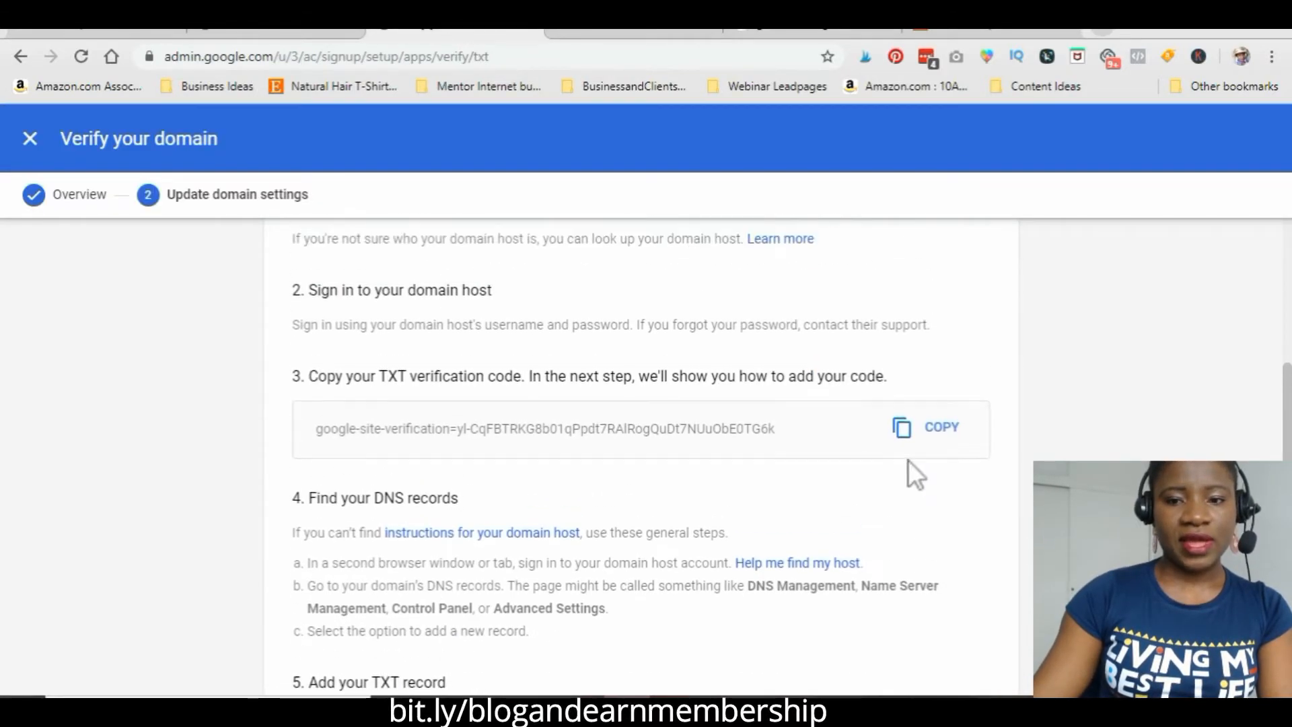
left_click(912, 434)
left_click(632, 33)
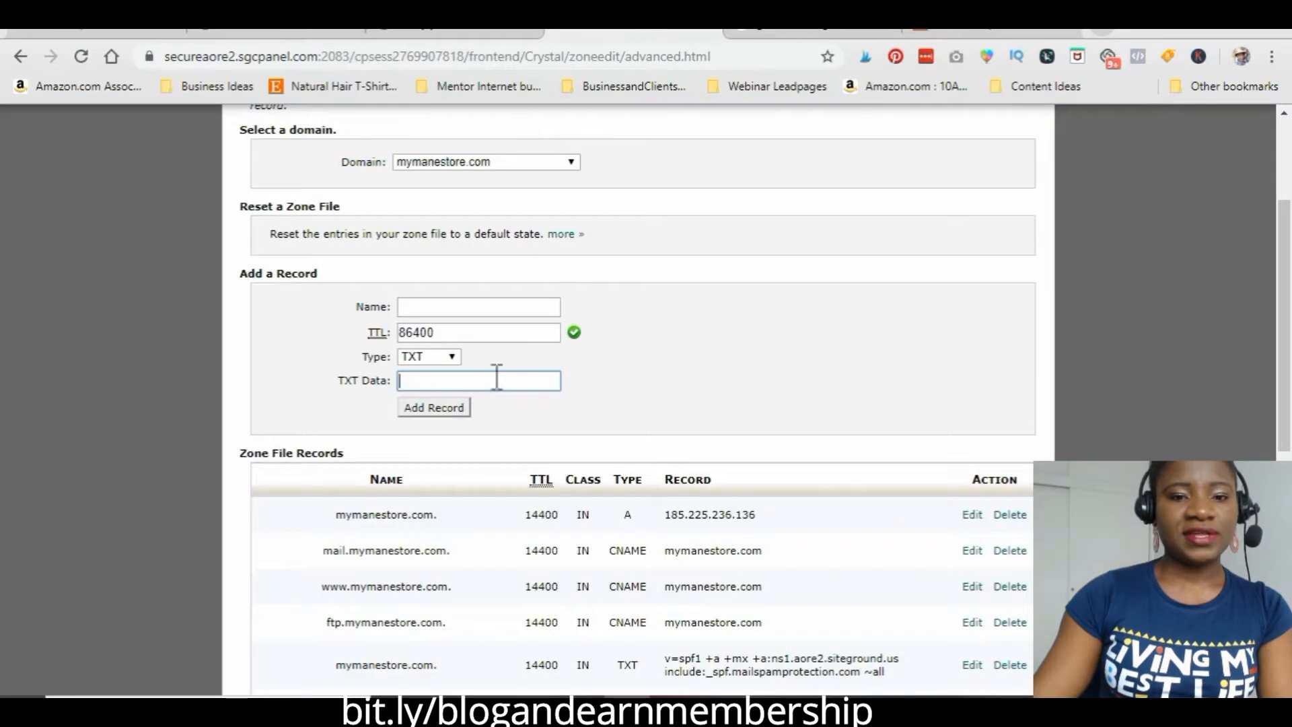
key("ctrl+v")
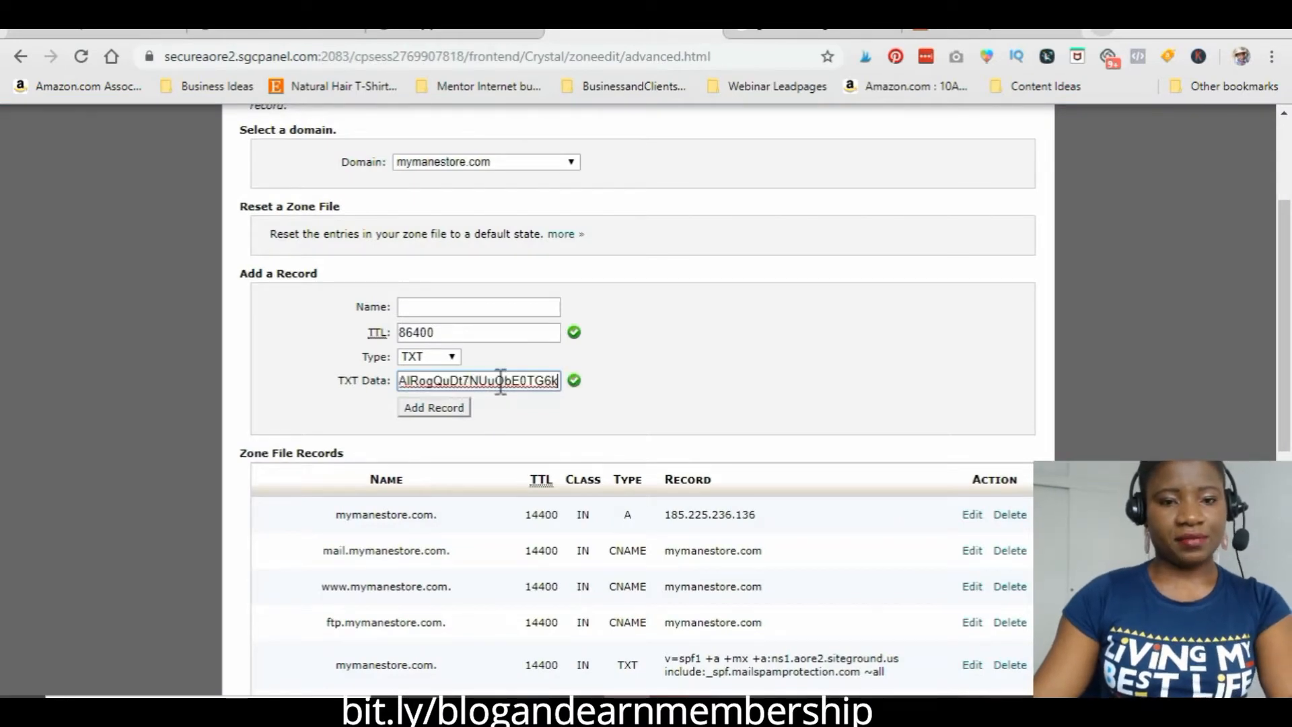
- Enter themanestore.com as the new TXT record's name and add the record to the zone file
left_click(465, 411)
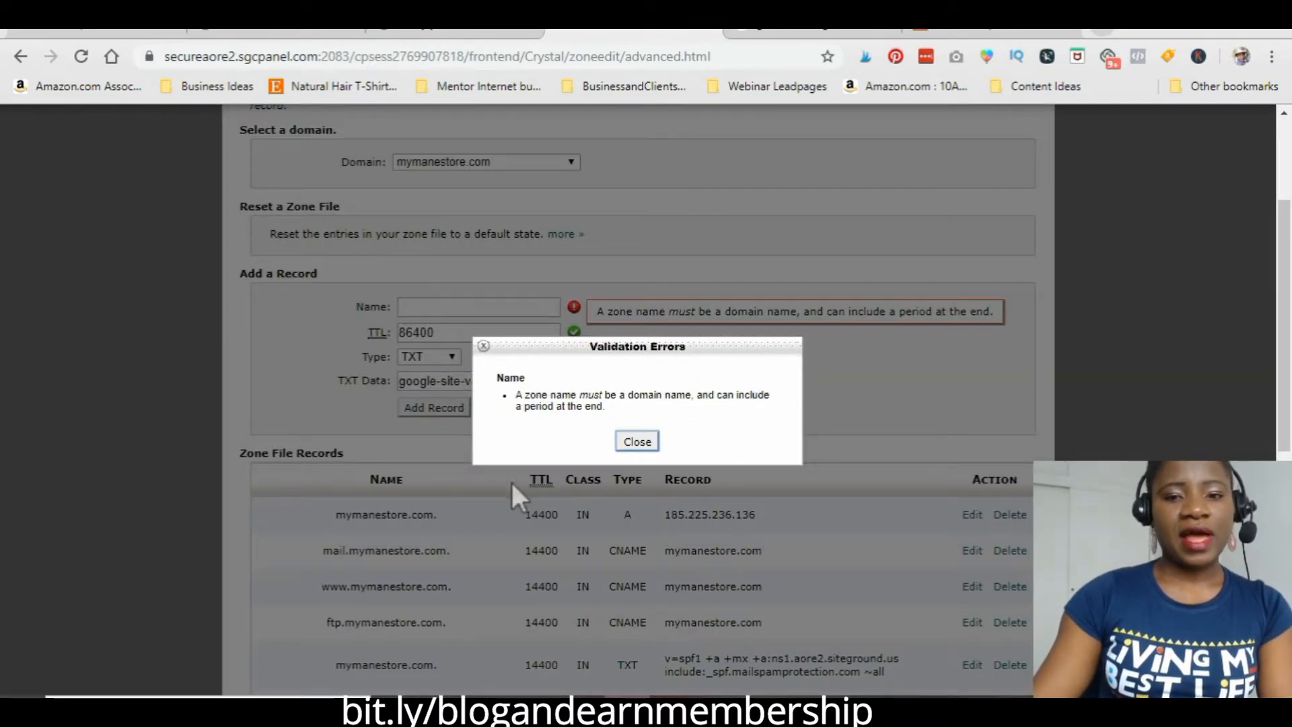
left_click(633, 442)
left_click(501, 308)
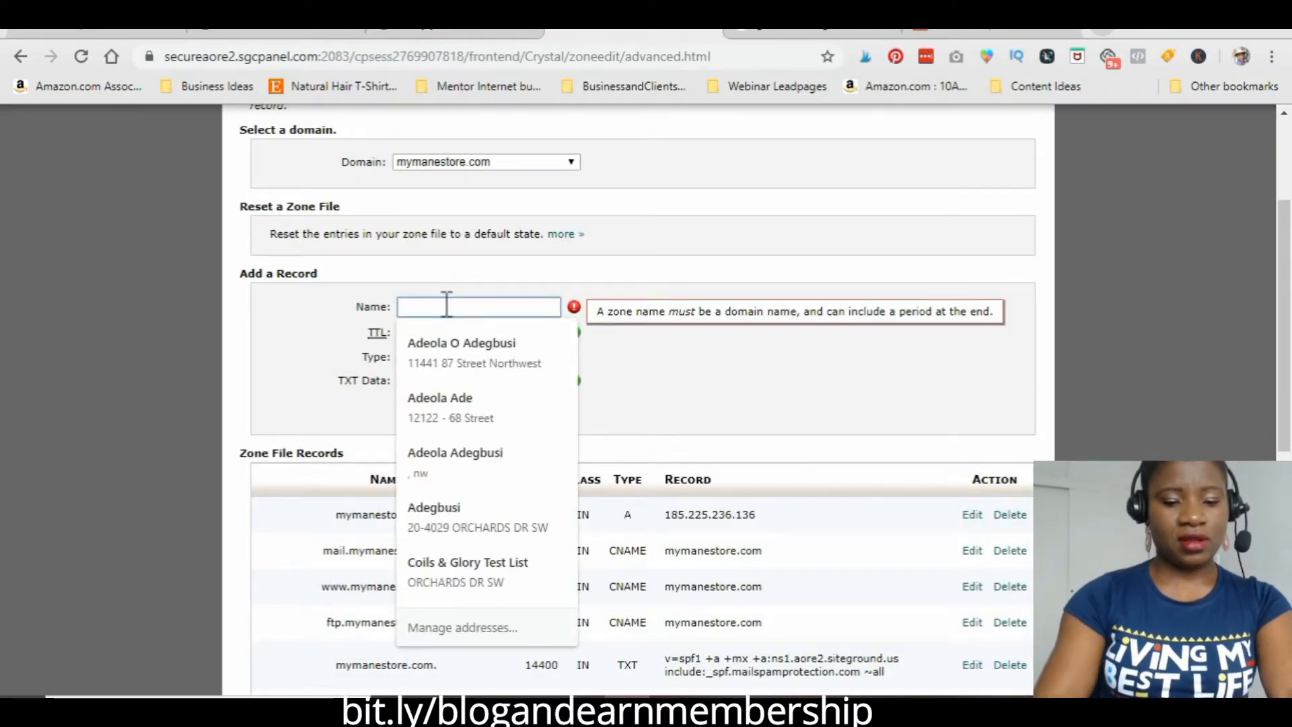
type("themanestor")
key("BackSpace")
type("or")
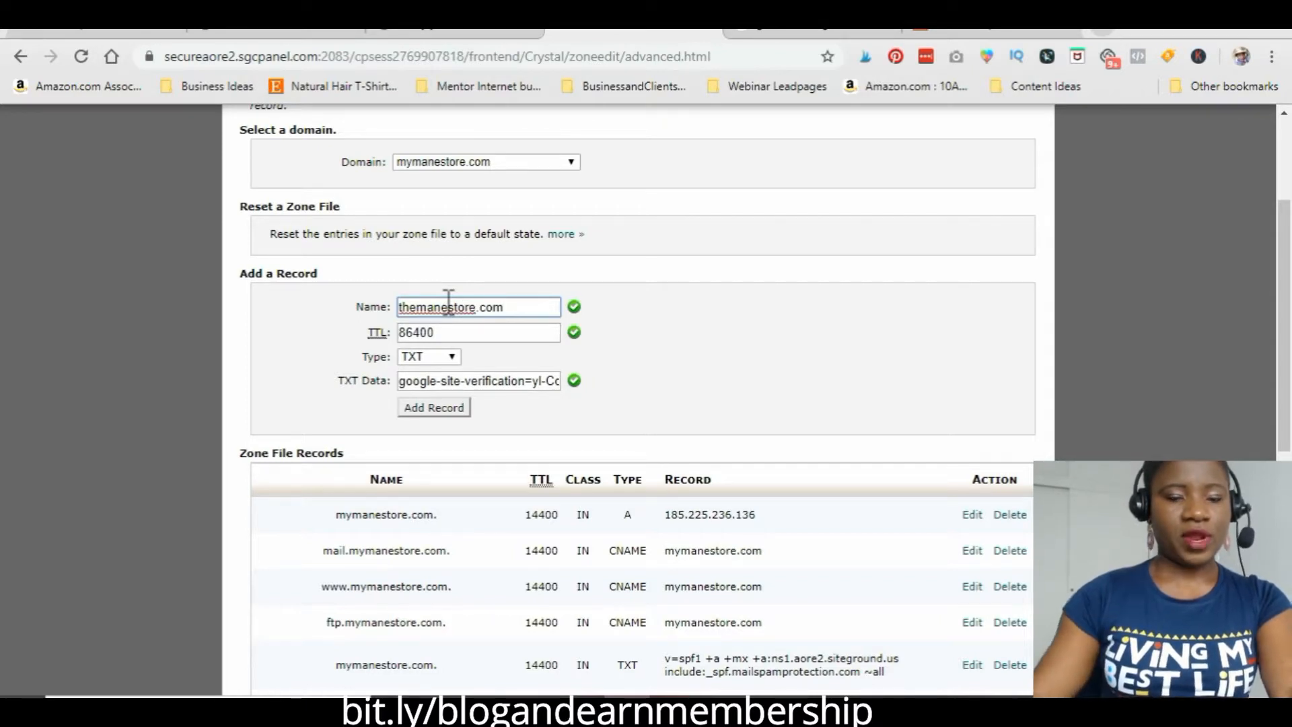
scroll(544, 338, "down", 2)
left_click(423, 311)
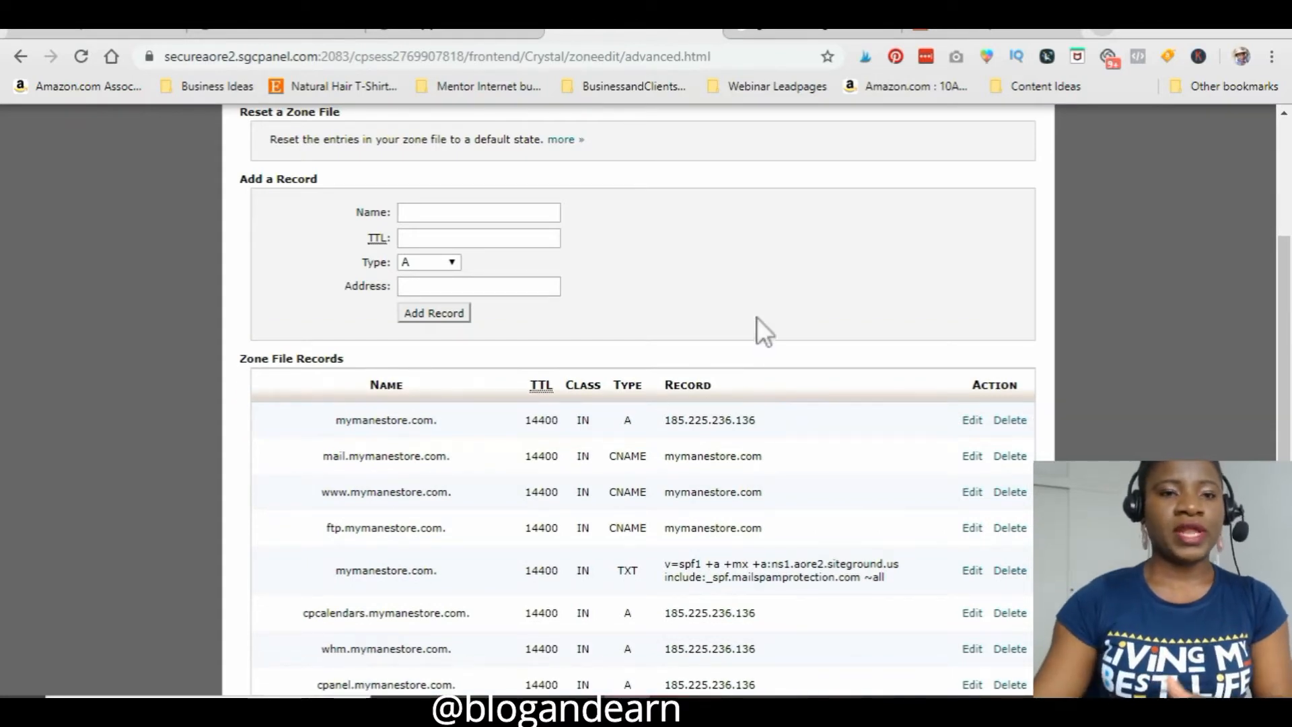
- Return to Google's domain verification page and start verifying mymanestore.com
left_click(450, 33)
scroll(452, 498, "up", 5)
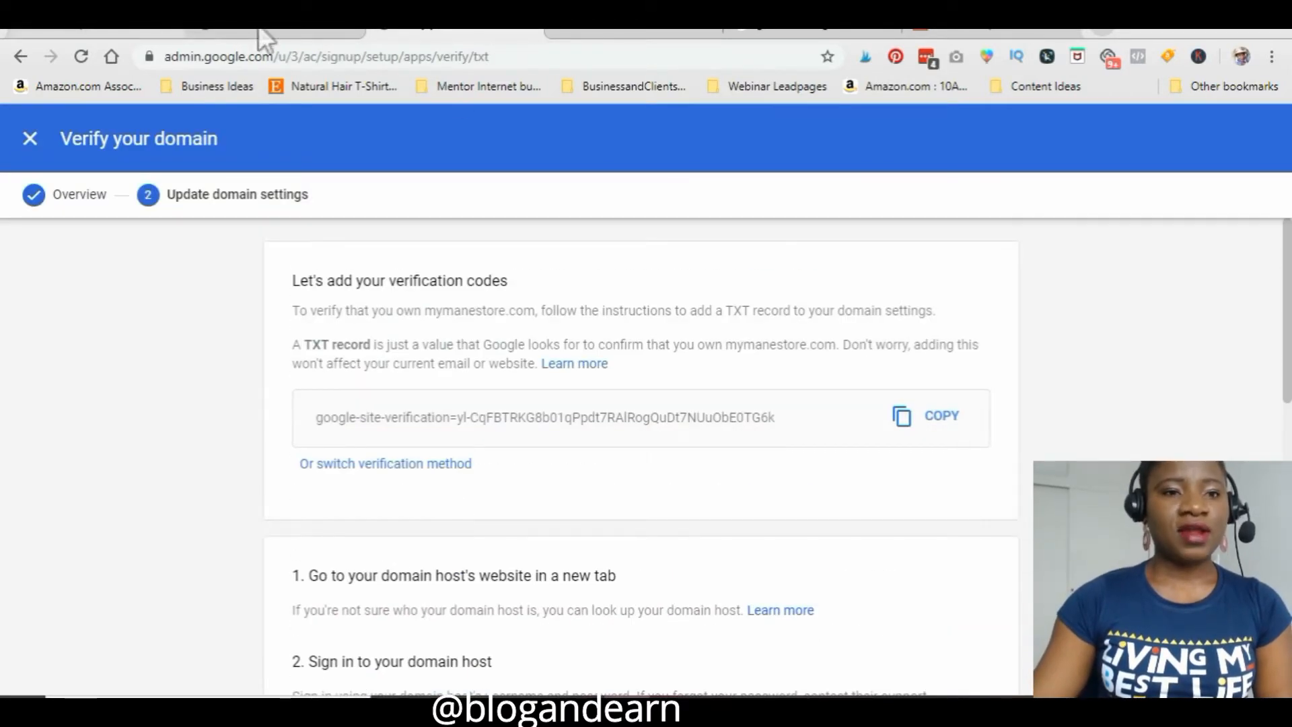
scroll(433, 366, "down", 6)
scroll(450, 375, "up", 4)
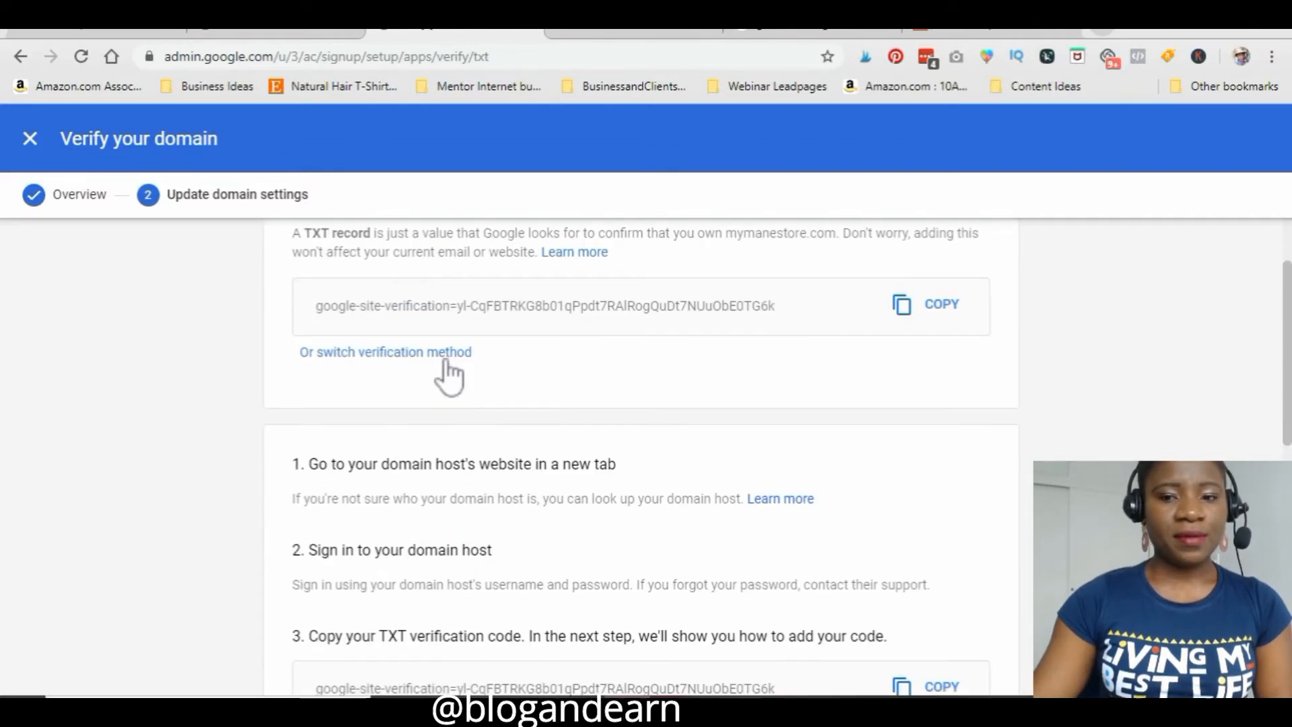
scroll(456, 369, "down", 12)
left_click(920, 638)
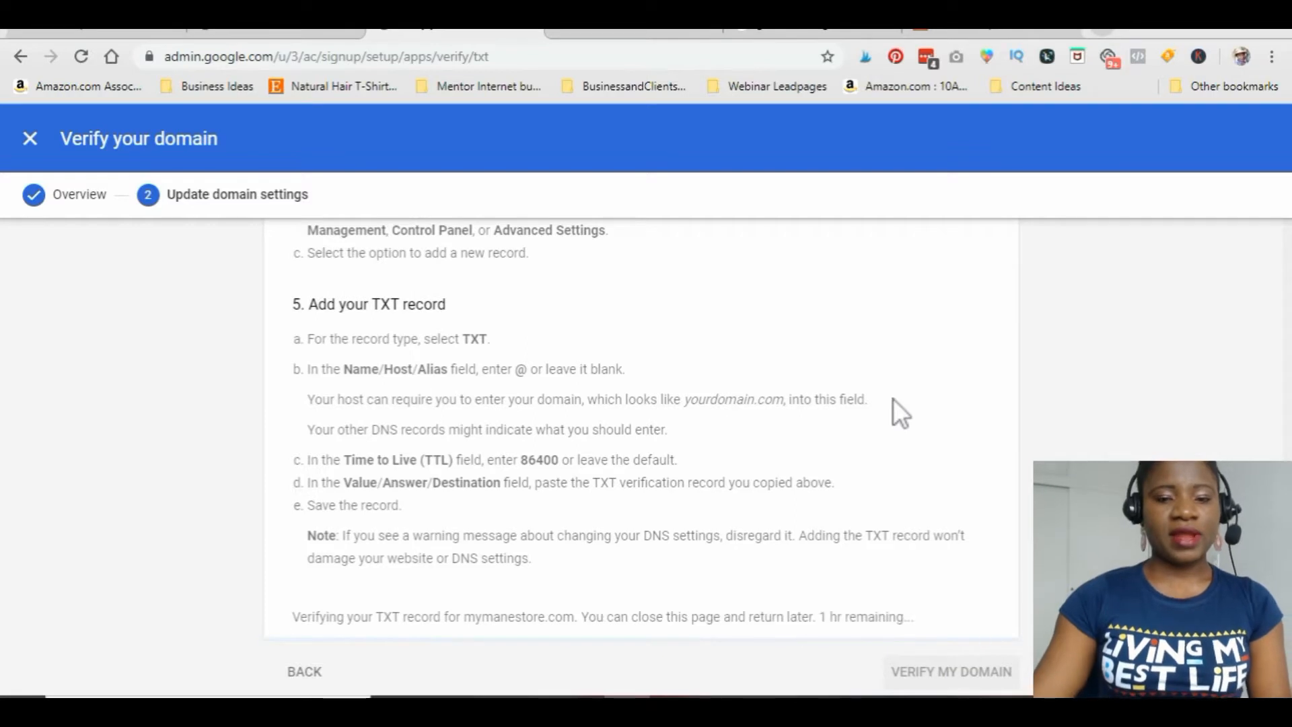
scroll(892, 400, "down", 1)
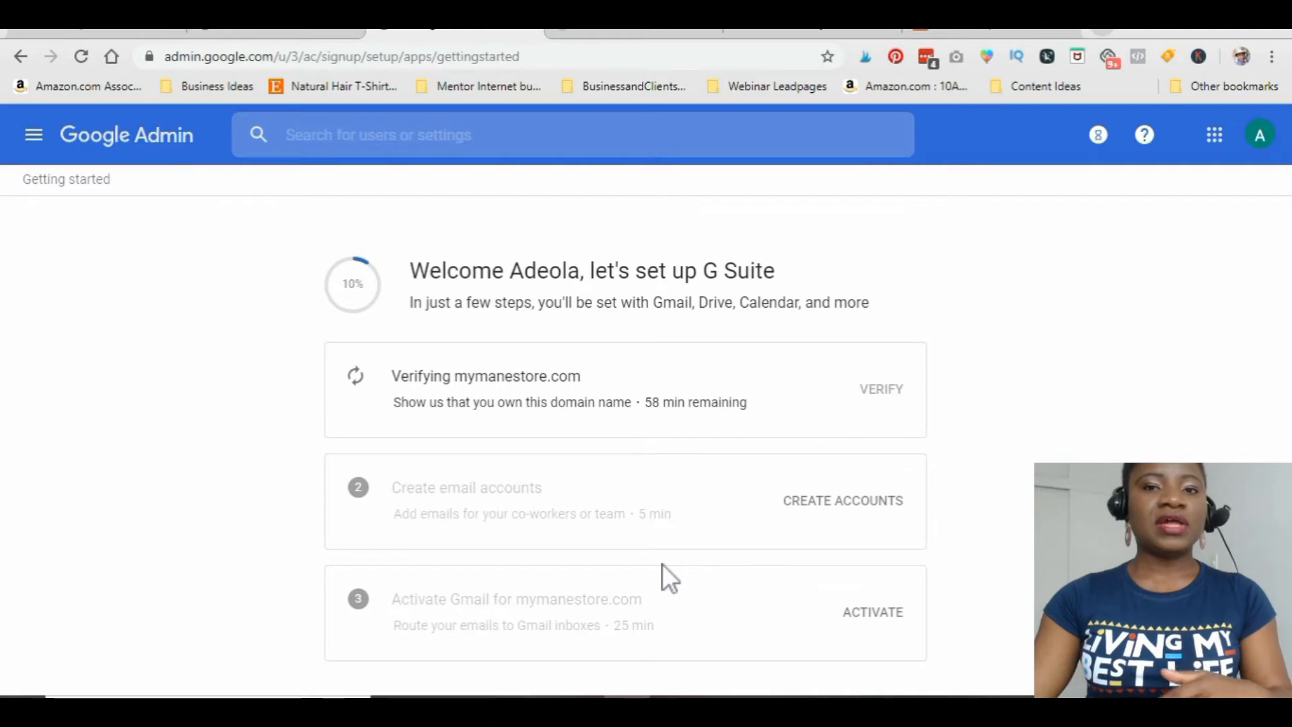
- Switch to the SiteGround account, open its cPanel, and log in to Webmail from the mail tools
left_click(656, 30)
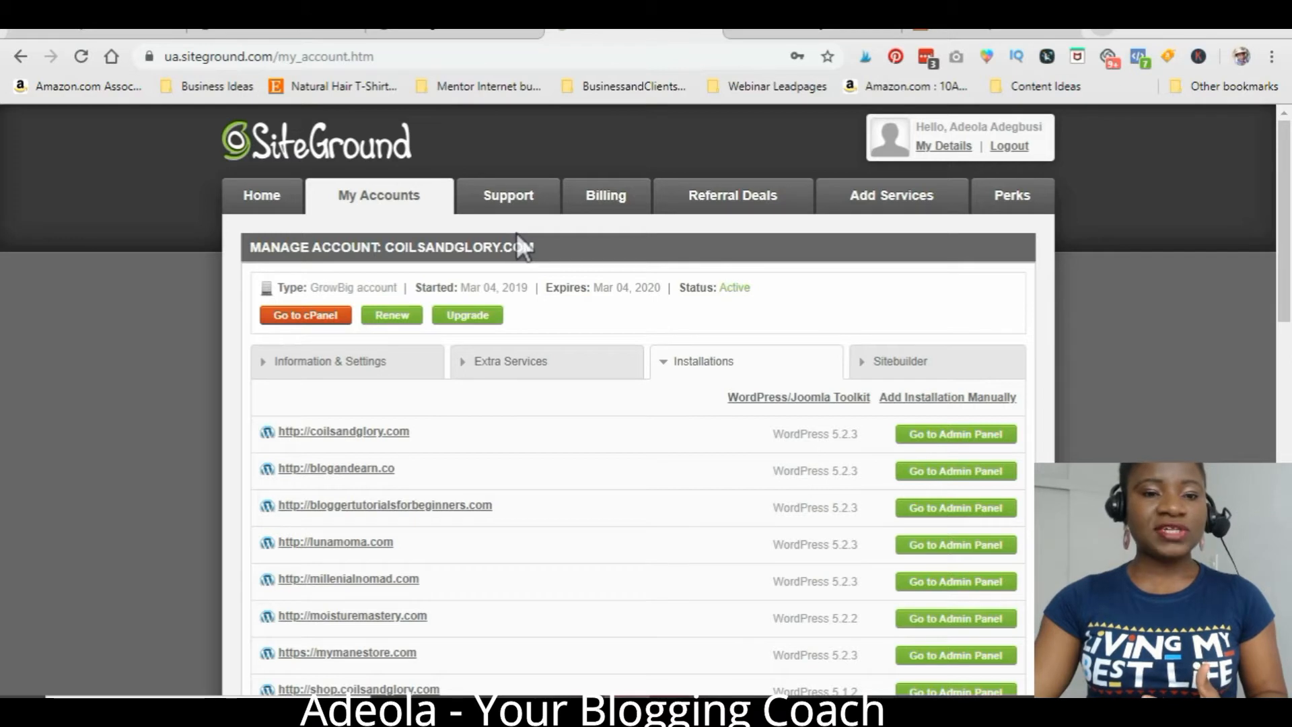
left_click(317, 315)
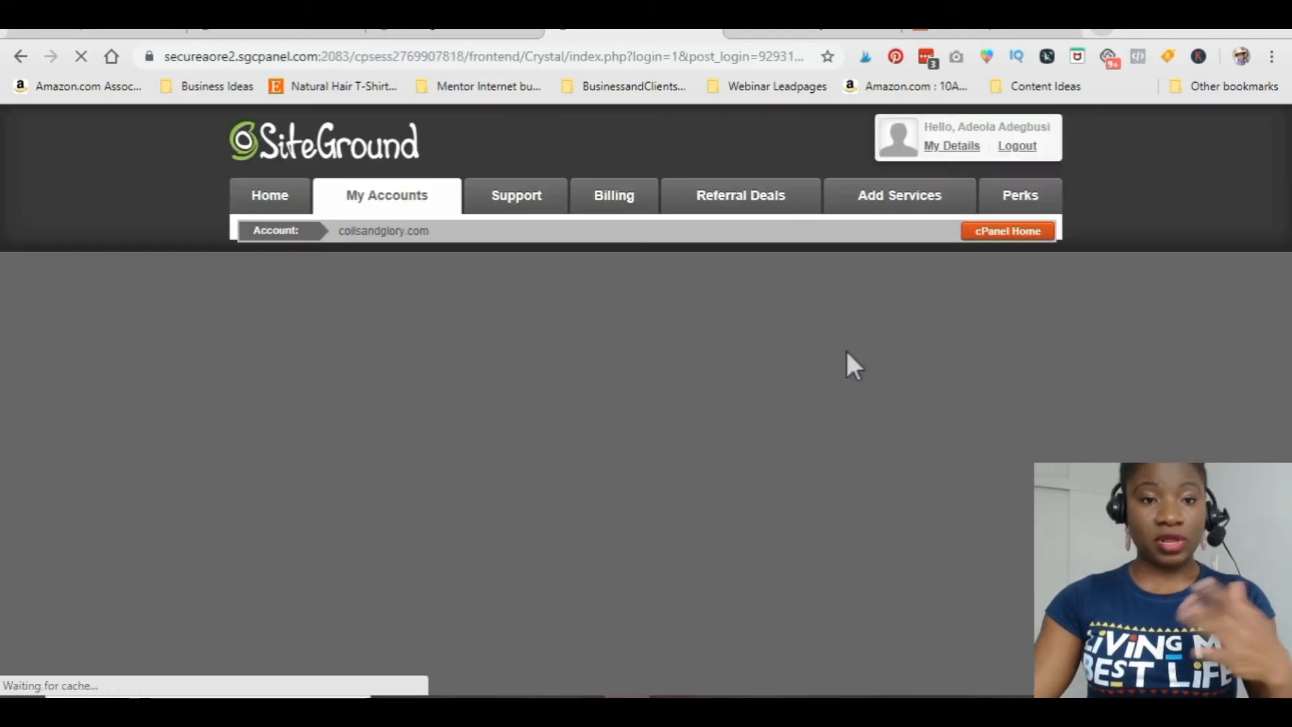
scroll(734, 397, "down", 15)
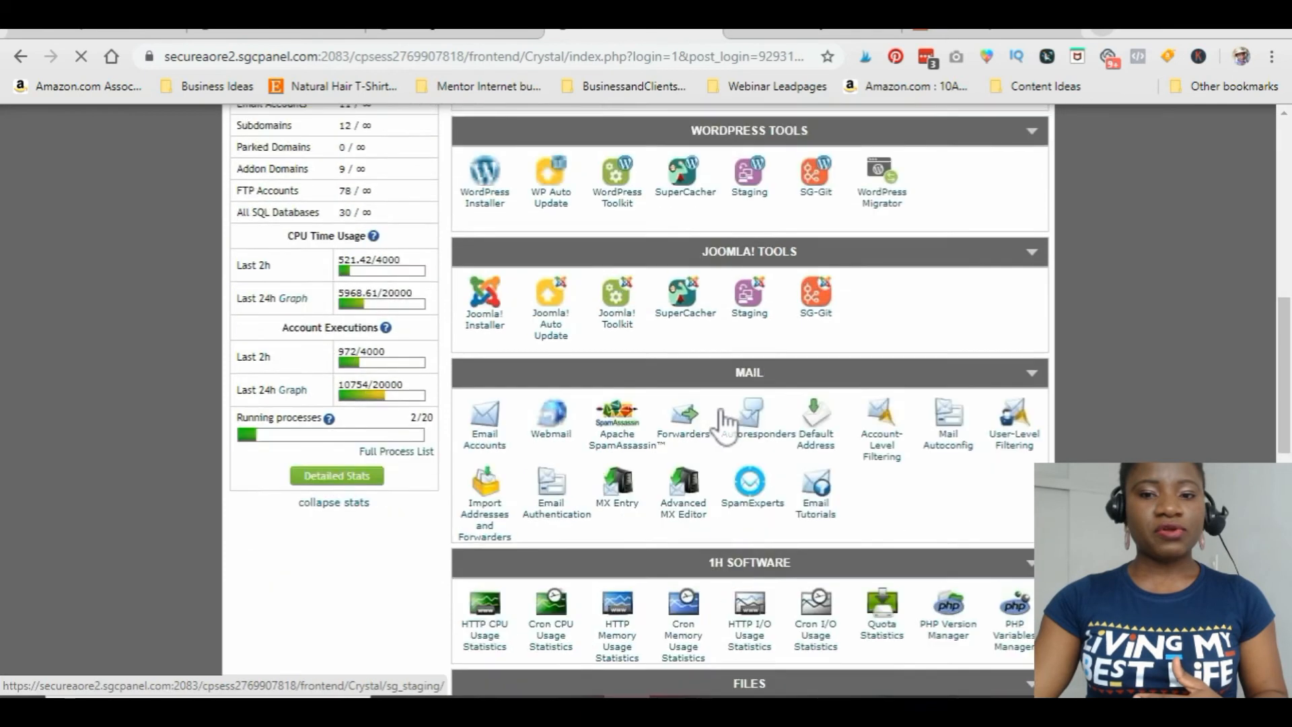
scroll(712, 402, "down", 7)
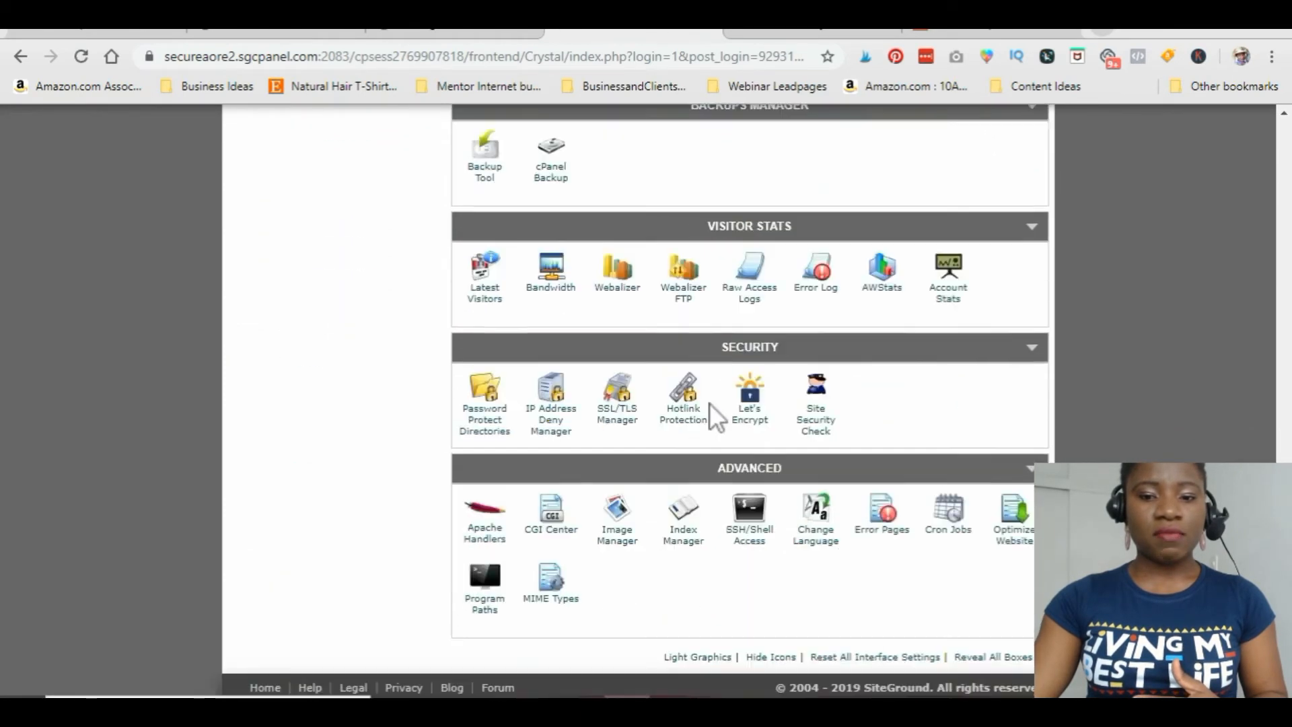
scroll(706, 402, "up", 10)
scroll(701, 402, "down", 2)
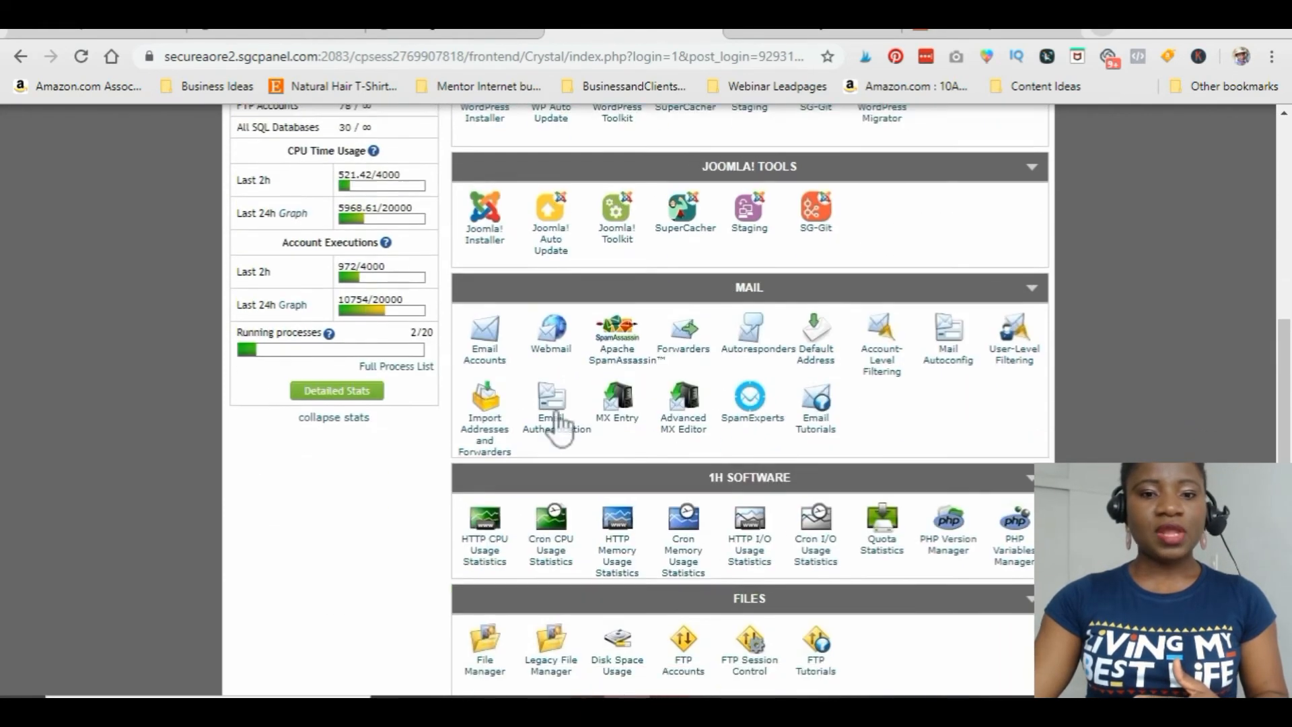
left_click(548, 352)
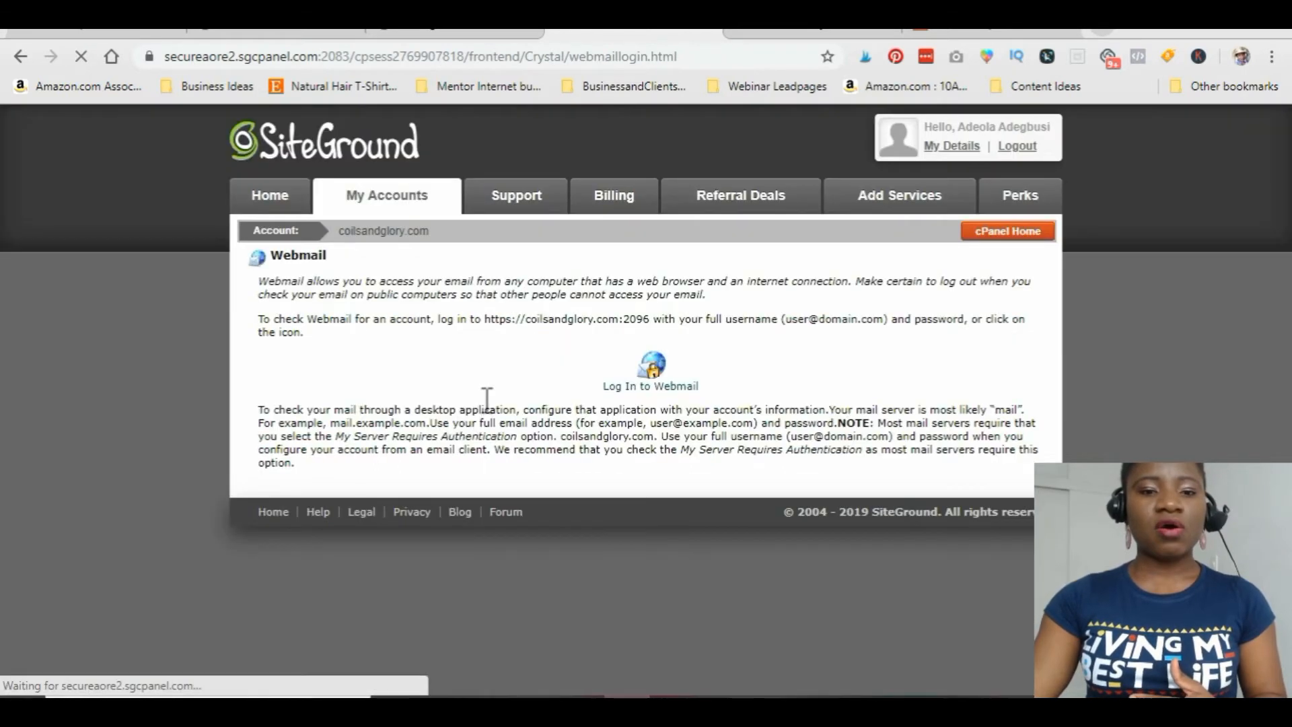
left_click(661, 385)
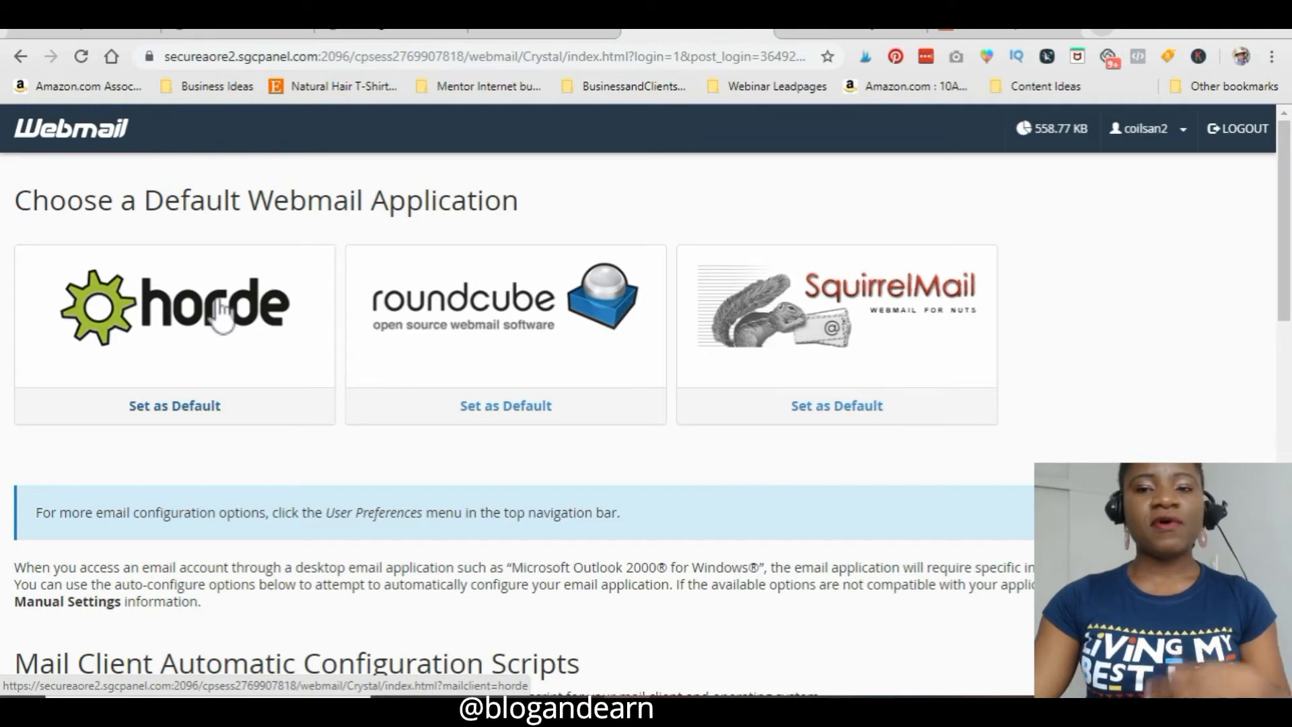
- Check the Google Admin setup page and switch to Gmail to review the G Suite trial welcome email
left_click(367, 34)
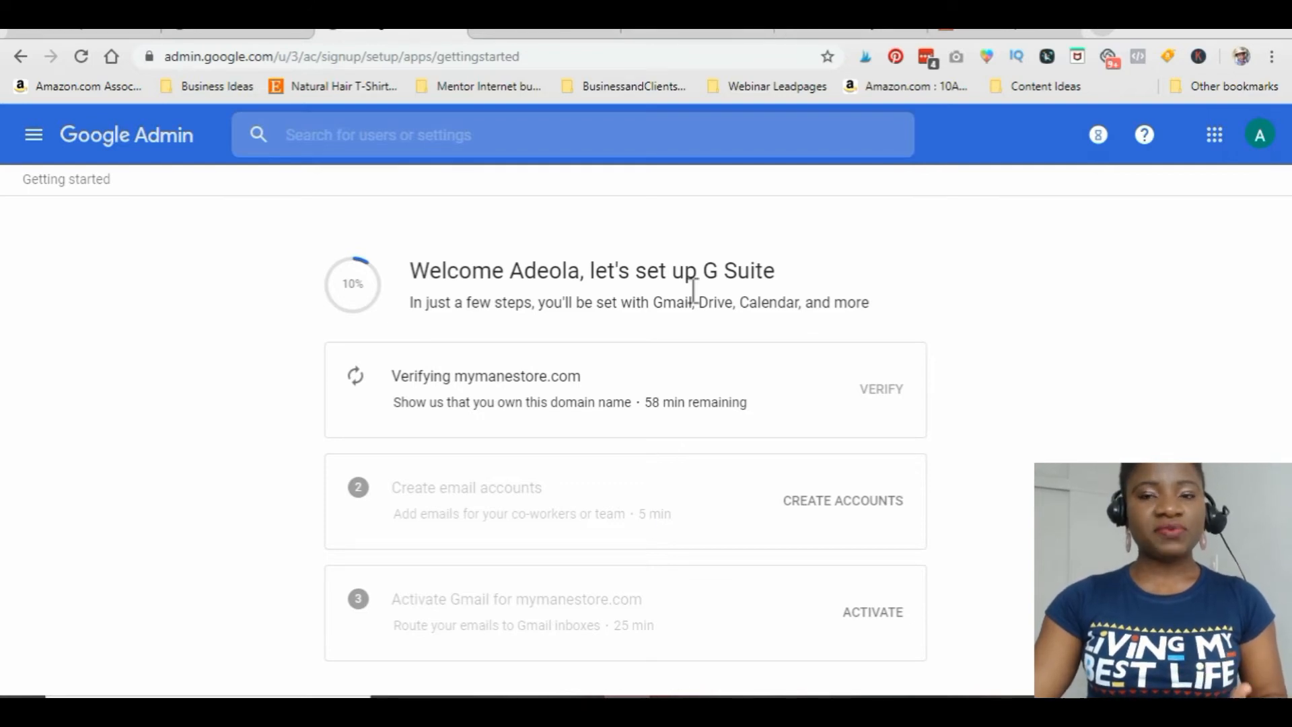
left_click(851, 32)
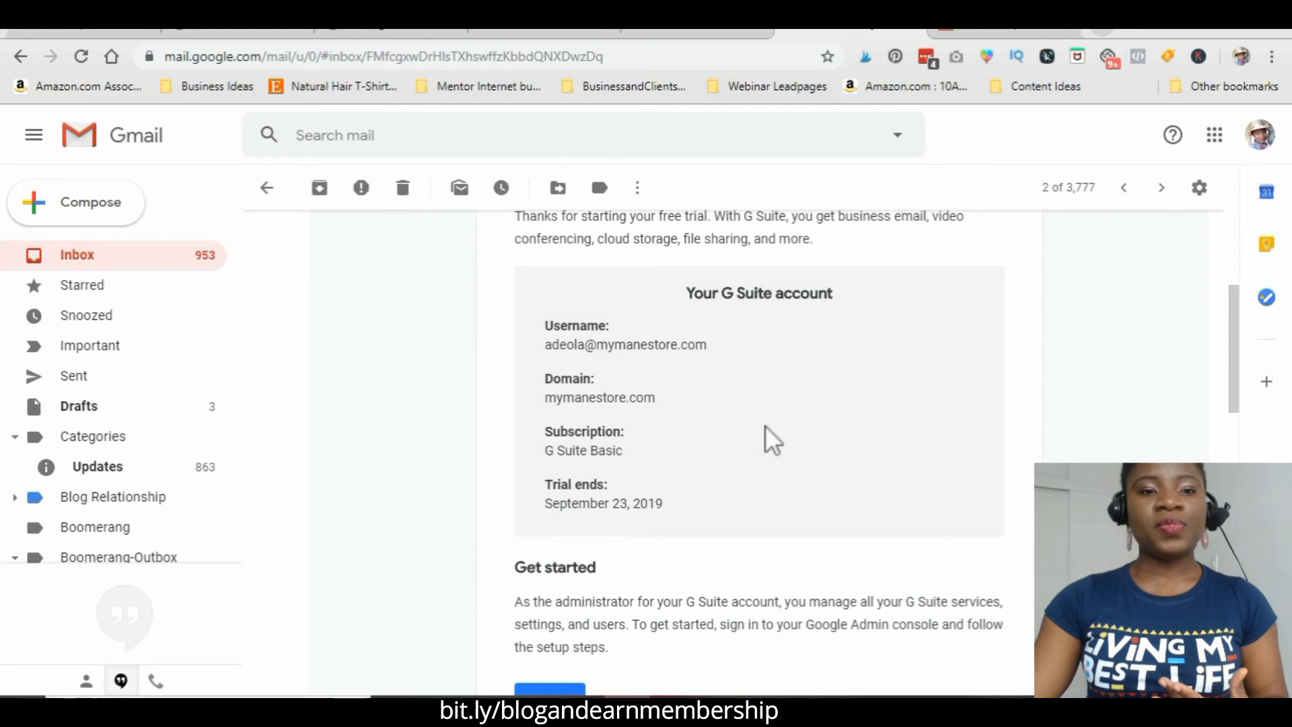
scroll(765, 426, "up", 4)
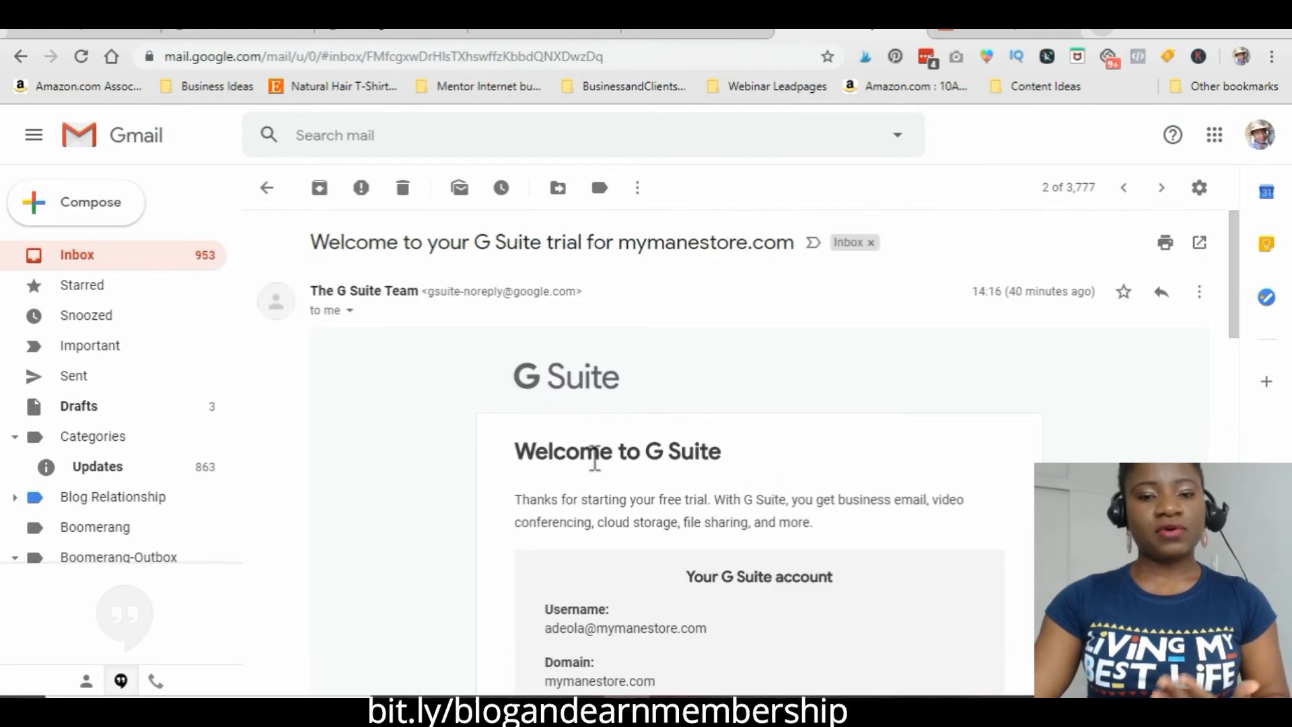